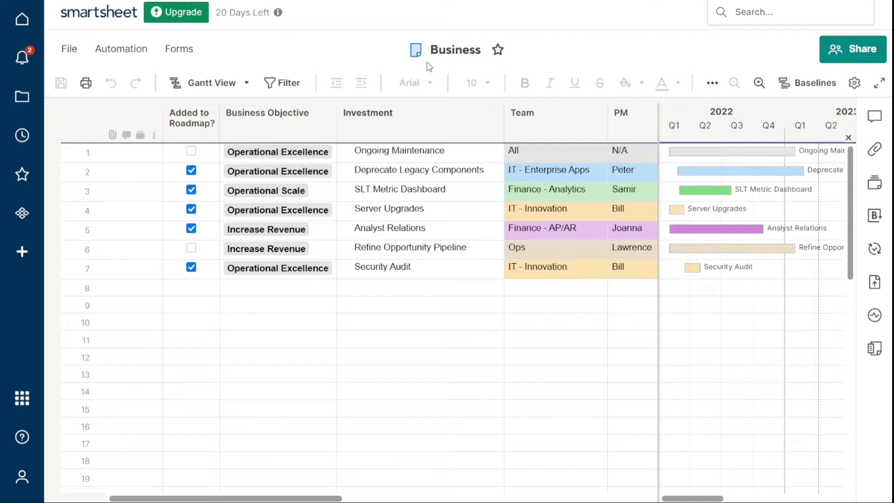
Widen the Gantt chart, try Card View, then return the Business sheet to Grid View
{"action": "left_click_drag", "start_coordinate": [661, 222], "coordinate": [520, 216]}
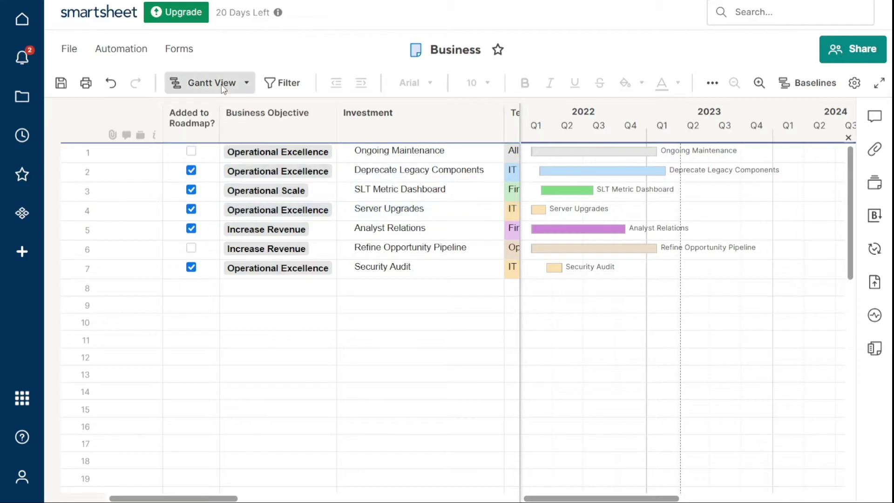
{"action": "left_click", "coordinate": [222, 84]}
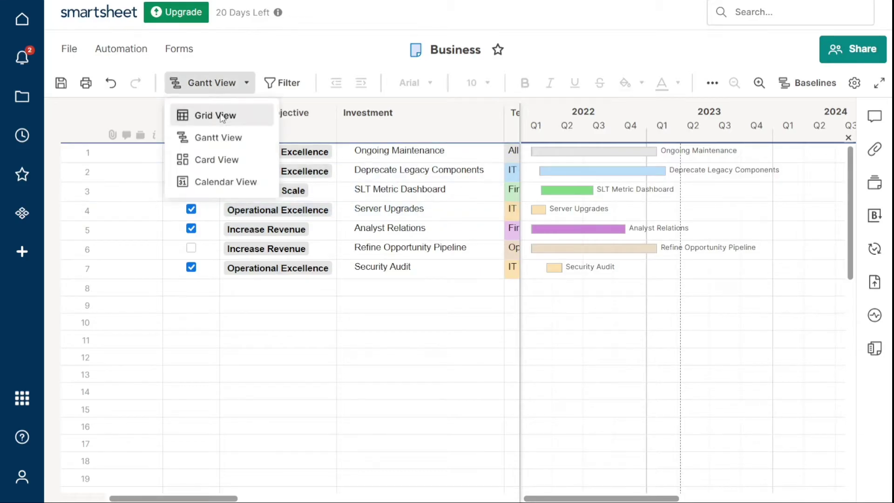
{"action": "left_click", "coordinate": [228, 161]}
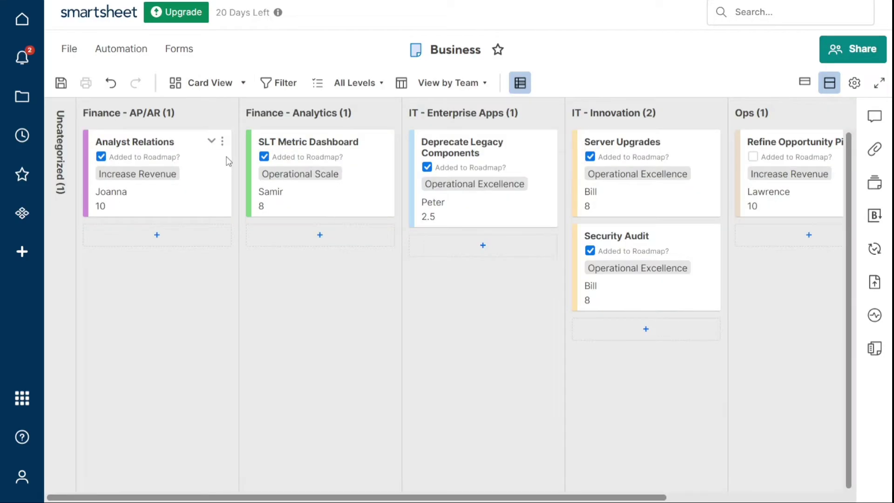
{"action": "left_click", "coordinate": [223, 86]}
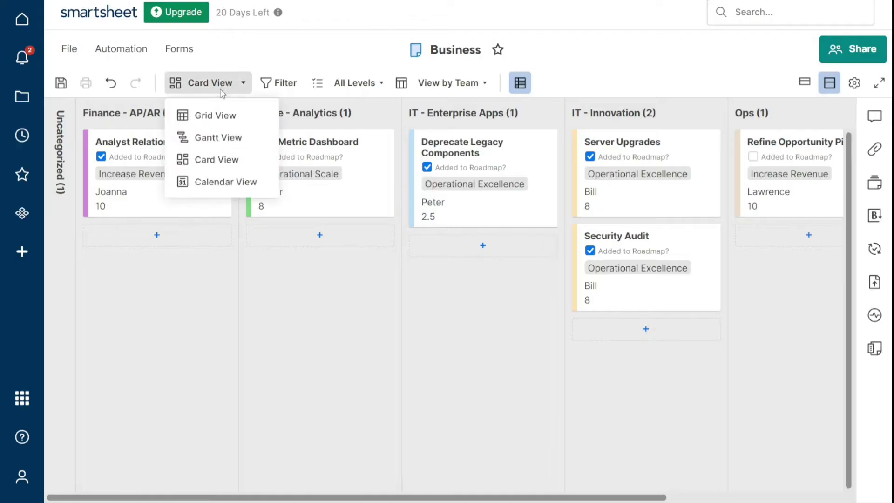
{"action": "left_click", "coordinate": [212, 117]}
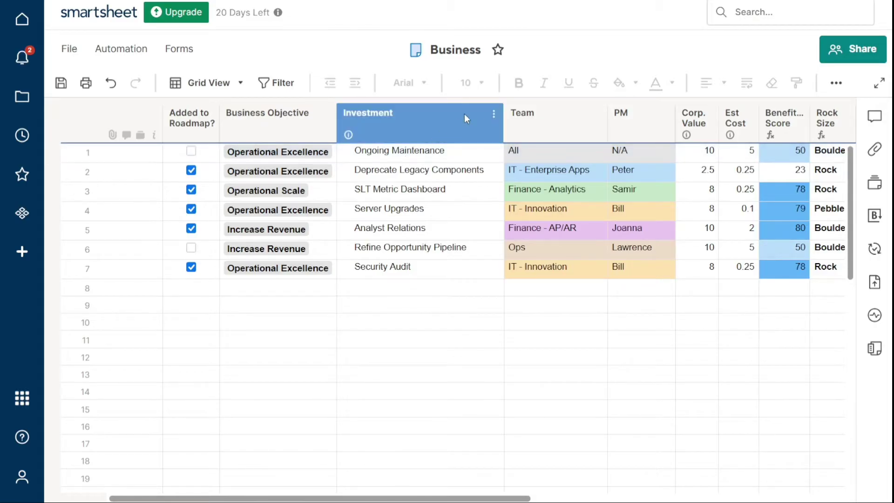
{"action": "left_click", "coordinate": [494, 114]}
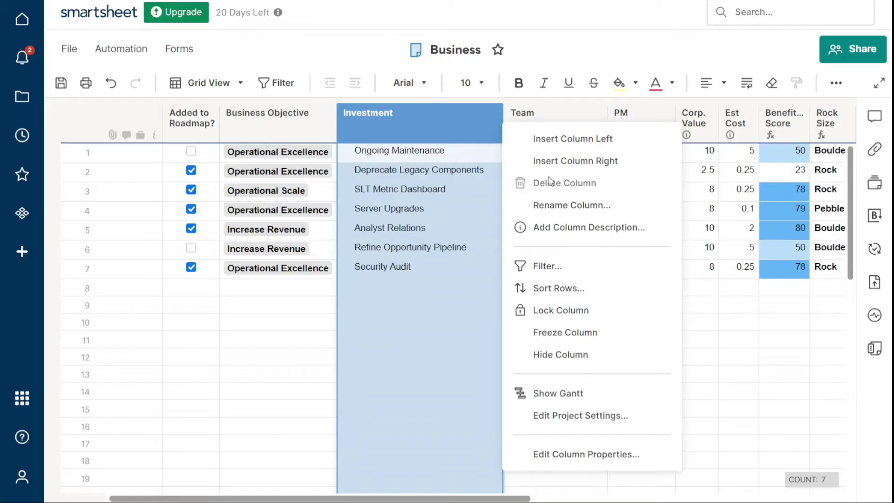
{"action": "left_click", "coordinate": [561, 42]}
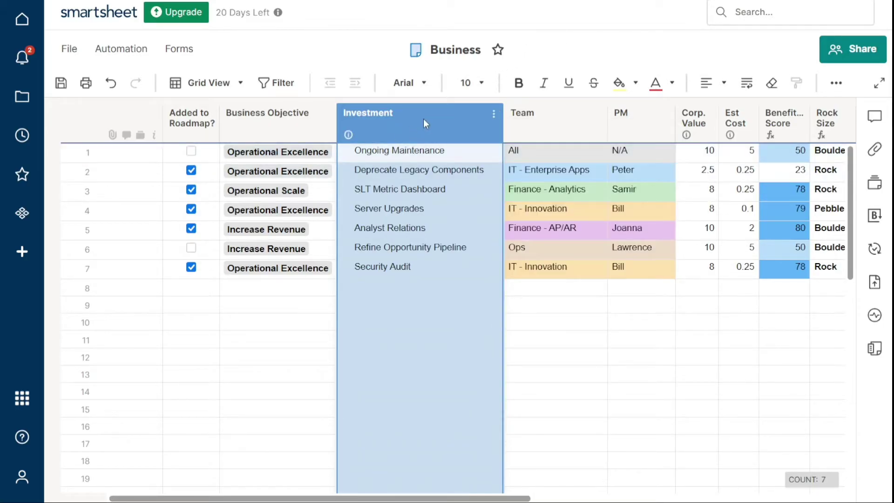
{"action": "left_click_drag", "start_coordinate": [357, 119], "coordinate": [255, 119]}
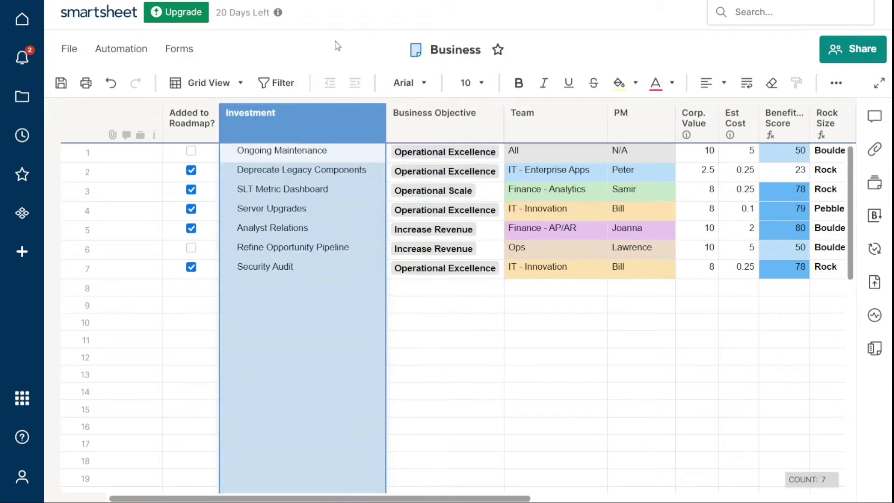
{"action": "left_click_drag", "start_coordinate": [324, 127], "coordinate": [465, 128]}
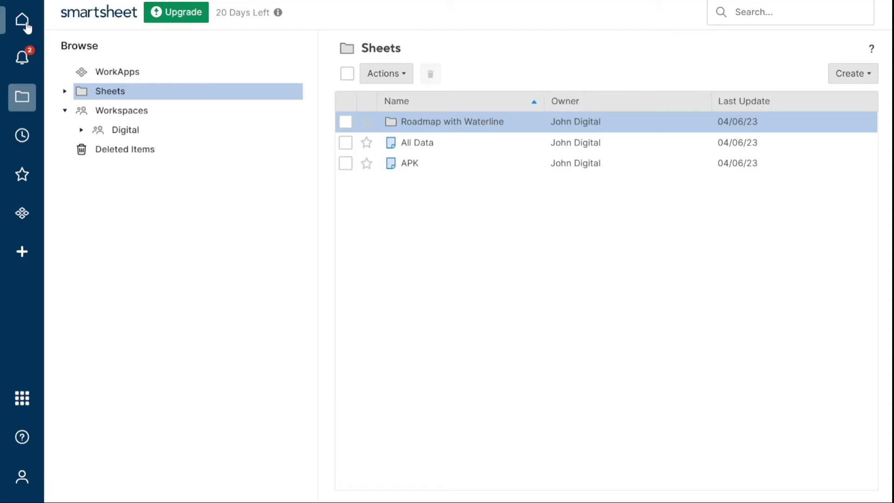
Go to the Home page listing All Data, 1. Task Sheet, 2. Task Summary Report and APK
{"action": "left_click", "coordinate": [25, 23]}
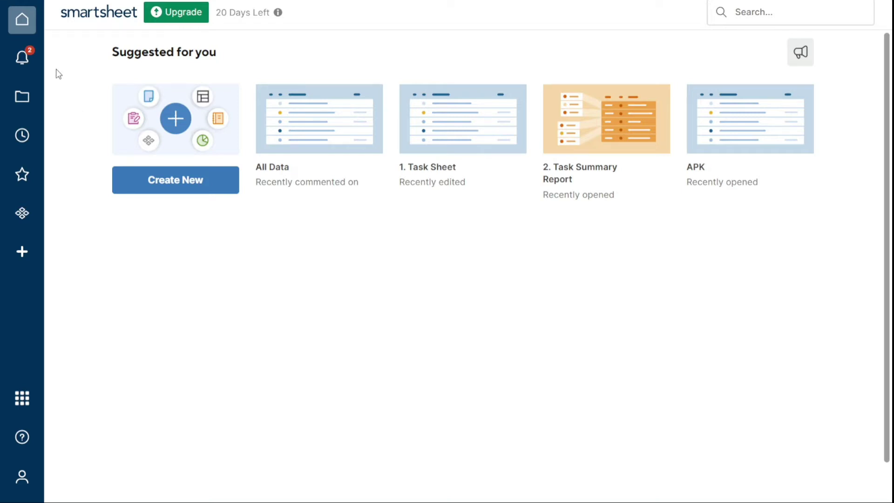
Check the notifications and their options, then go to the Browse page's Sheets folder
{"action": "left_click", "coordinate": [24, 59]}
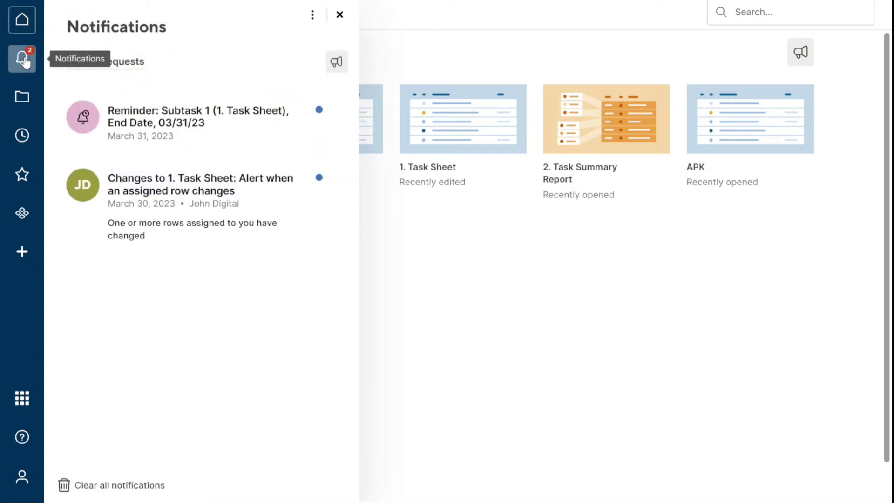
{"action": "left_click", "coordinate": [313, 16]}
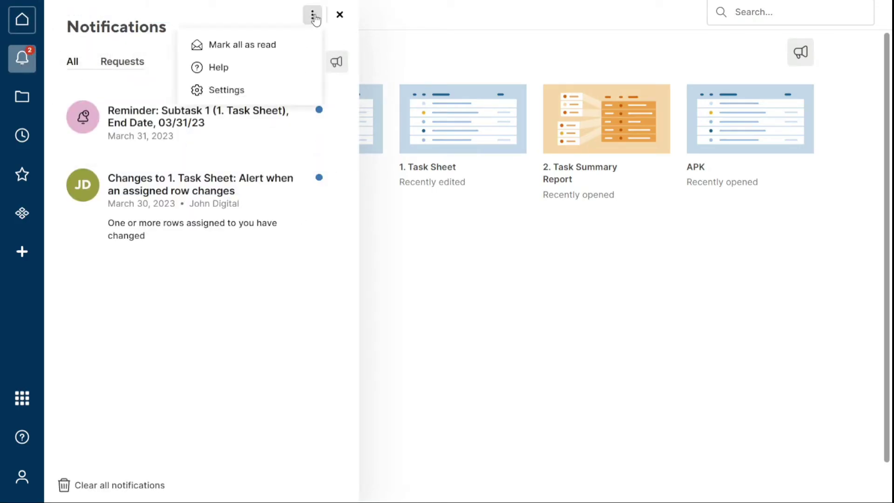
{"action": "left_click", "coordinate": [32, 98]}
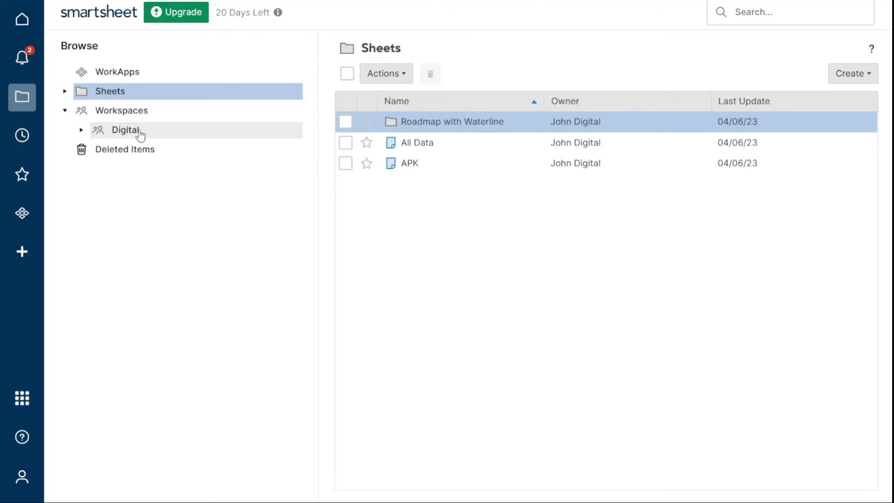
Glance at the Create options, then show the Recently Opened panel
{"action": "left_click", "coordinate": [846, 76]}
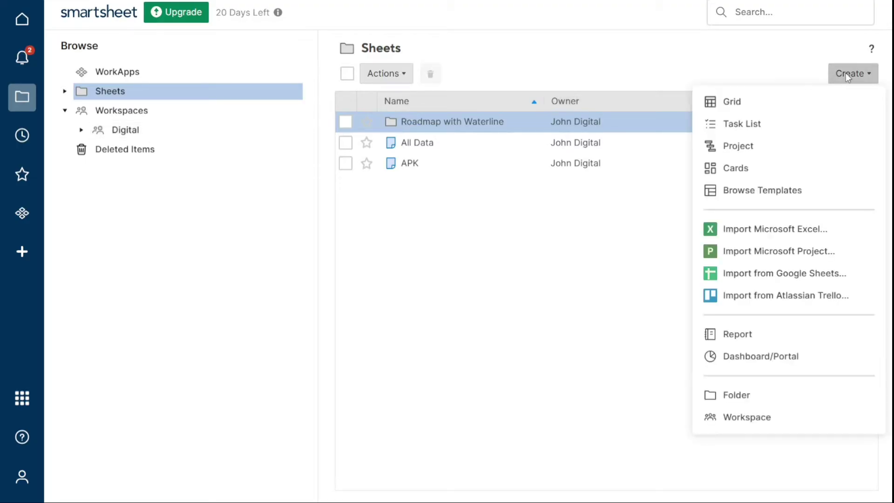
{"action": "left_click", "coordinate": [542, 58]}
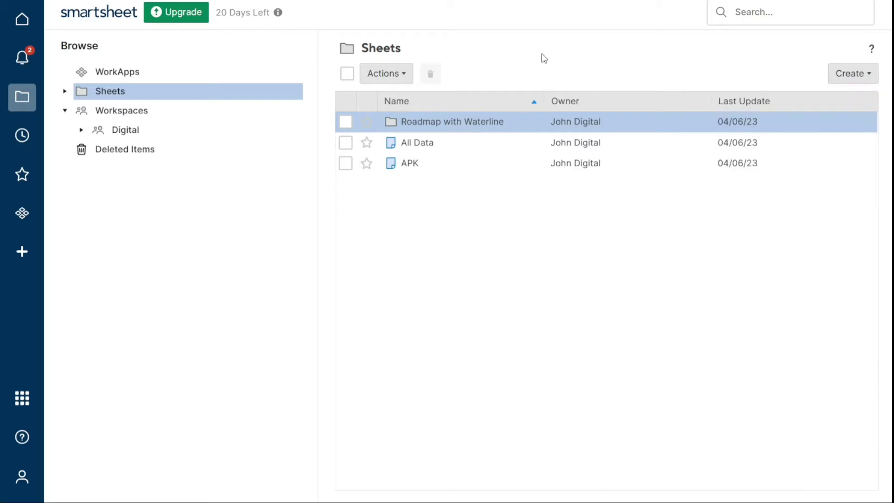
{"action": "left_click", "coordinate": [22, 136]}
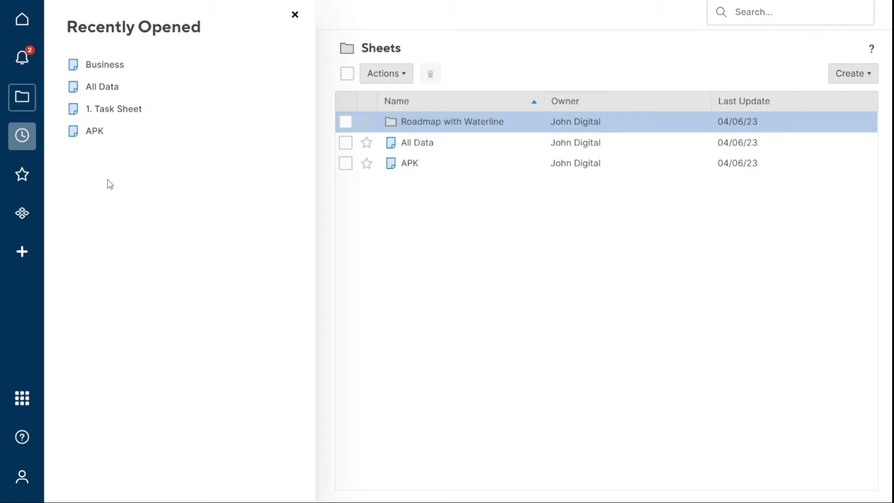
Pin All Data, APK and Business to the top of Recently Opened
{"action": "mouse_move", "coordinate": [215, 97]}
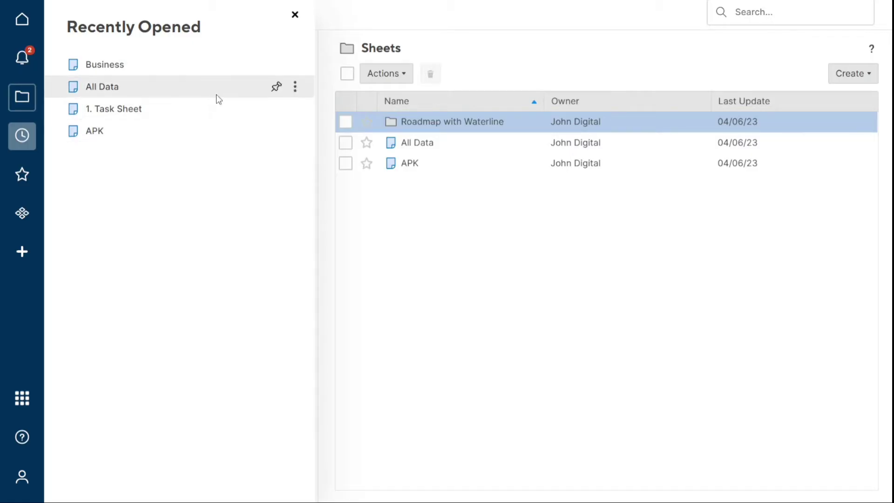
{"action": "left_click", "coordinate": [275, 87]}
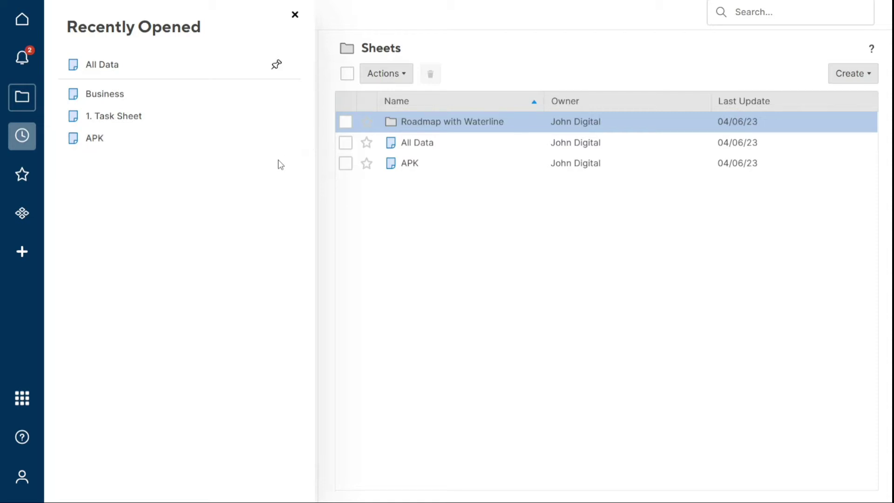
{"action": "mouse_move", "coordinate": [284, 144]}
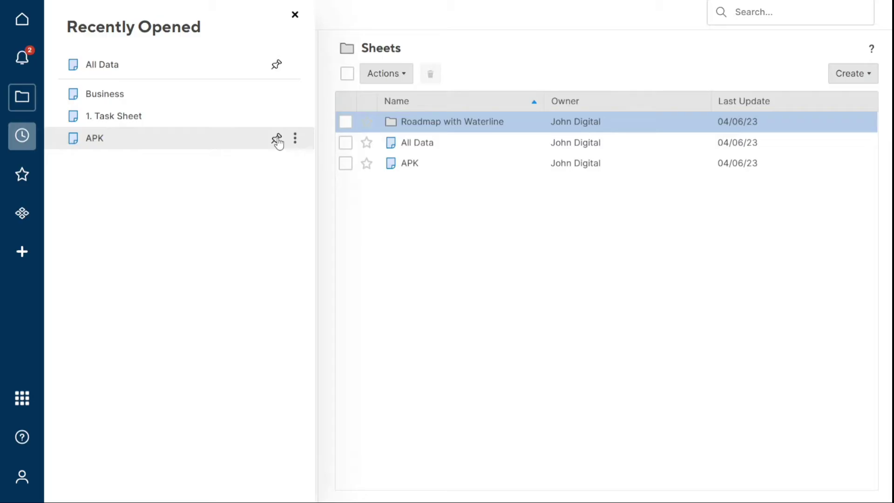
{"action": "left_click", "coordinate": [277, 139]}
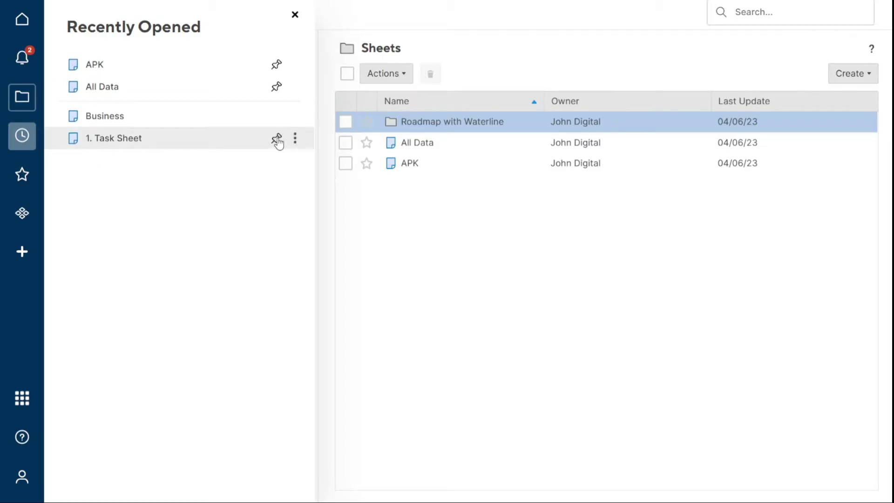
{"action": "mouse_move", "coordinate": [277, 125]}
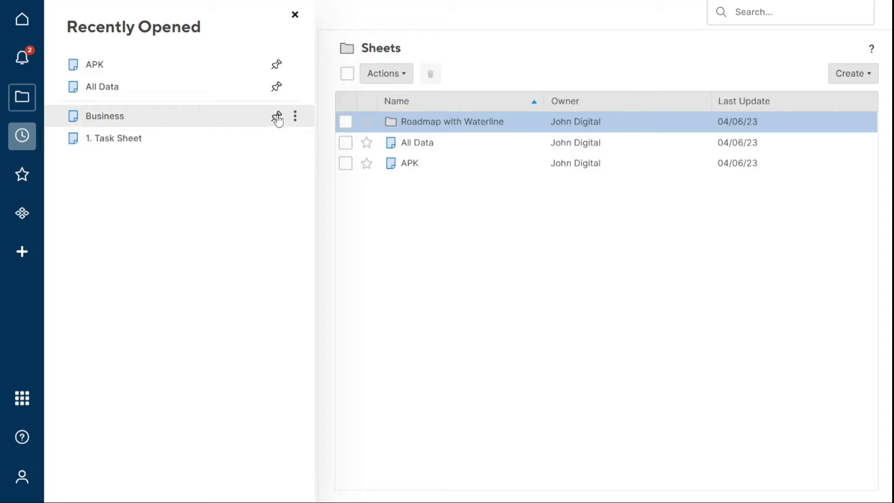
{"action": "left_click", "coordinate": [277, 117]}
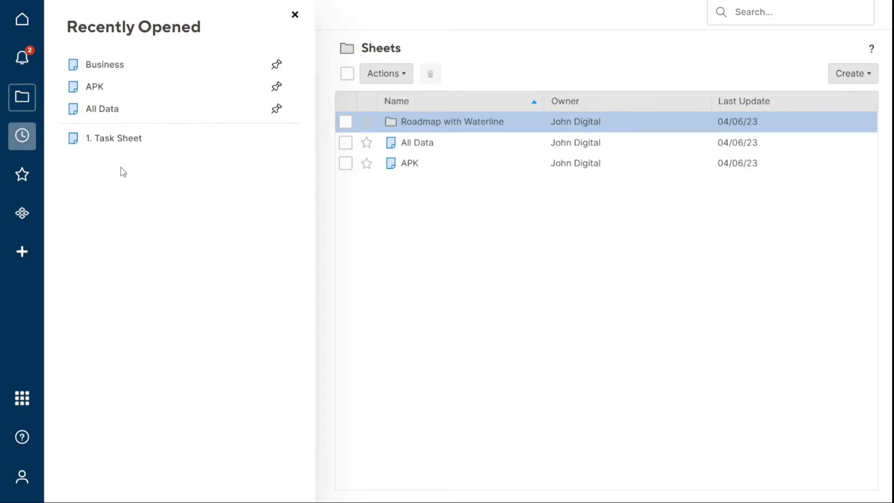
Unpin All Data, APK and Business from Recently Opened
{"action": "left_click", "coordinate": [276, 110]}
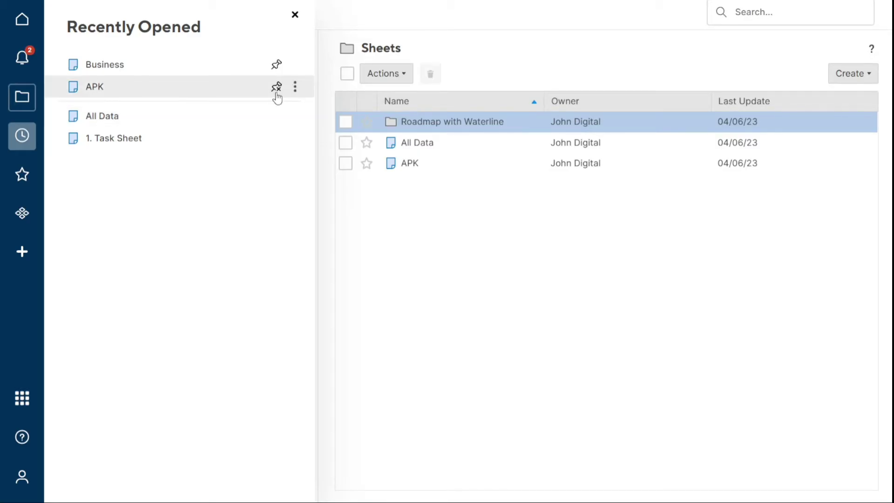
{"action": "left_click", "coordinate": [276, 87]}
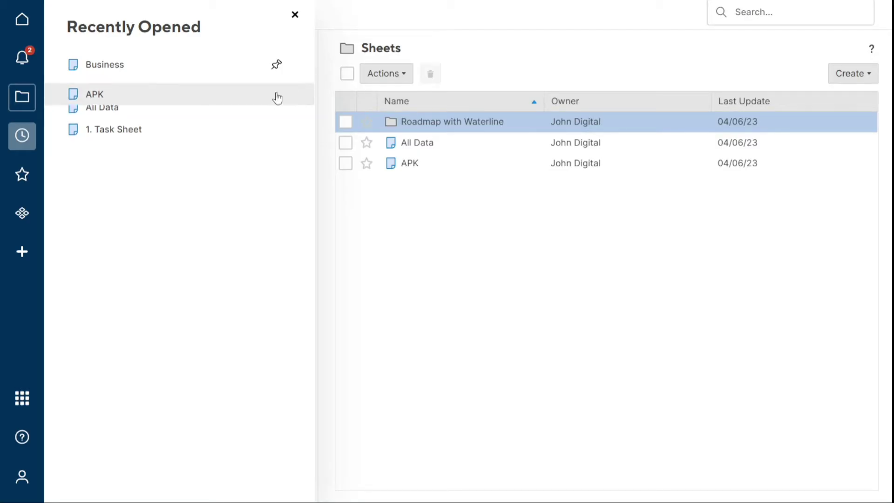
{"action": "left_click", "coordinate": [276, 65]}
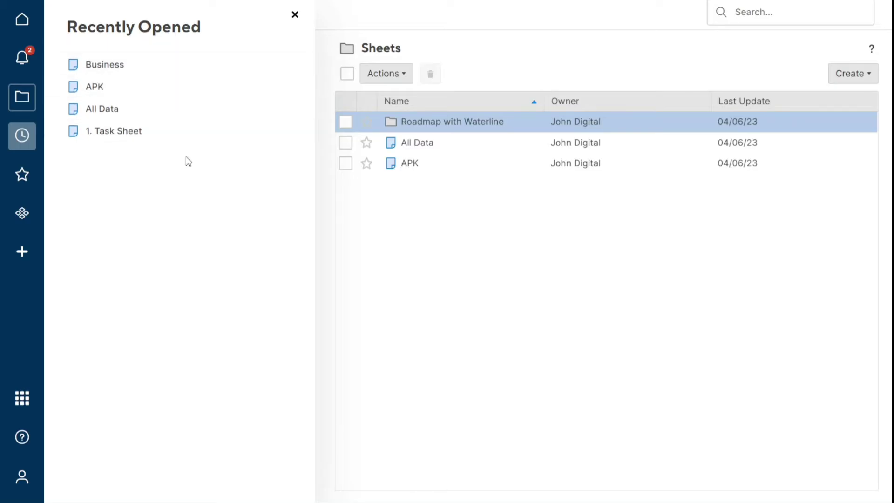
Star the Business sheet and confirm it appears in Favorites
{"action": "left_click", "coordinate": [22, 177]}
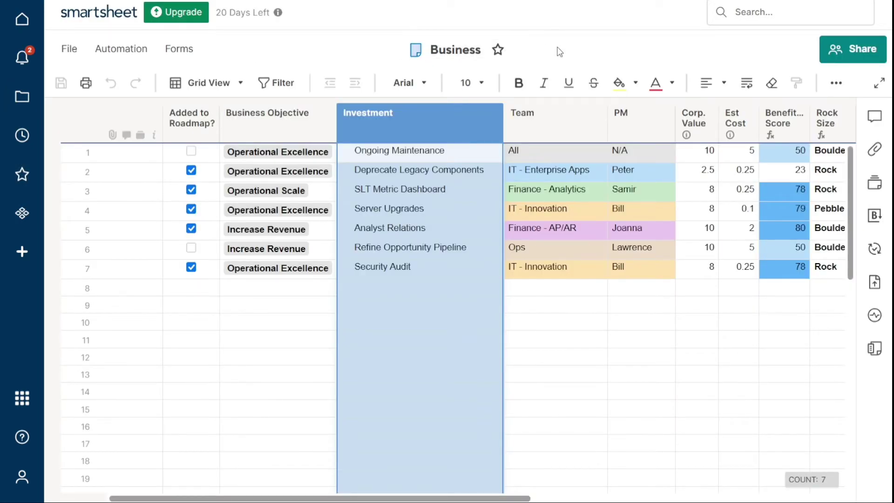
{"action": "left_click", "coordinate": [498, 49]}
{"action": "left_click", "coordinate": [22, 173]}
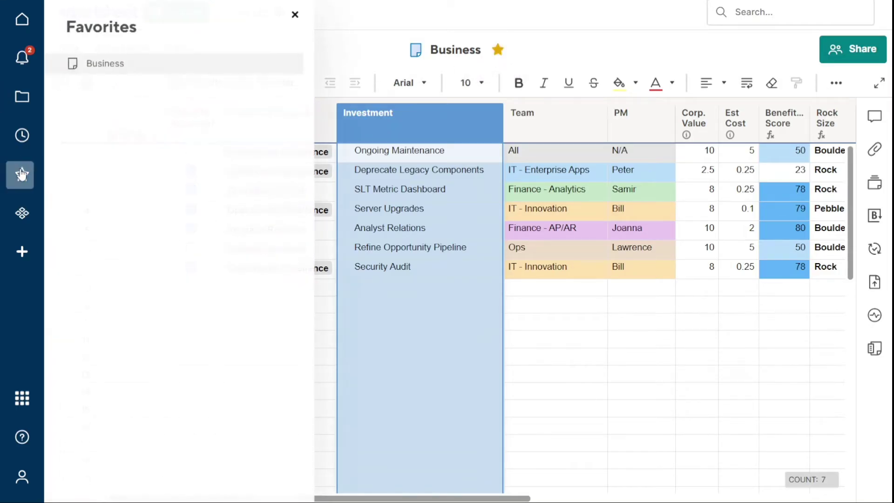
Unstar Business, close Favorites, and open the Solution Center on Recently Added
{"action": "left_click", "coordinate": [508, 51]}
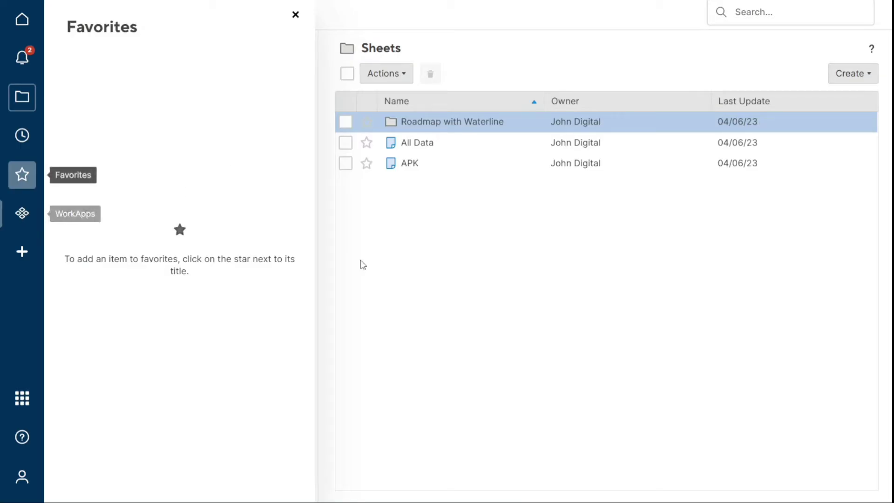
{"action": "left_click", "coordinate": [443, 289]}
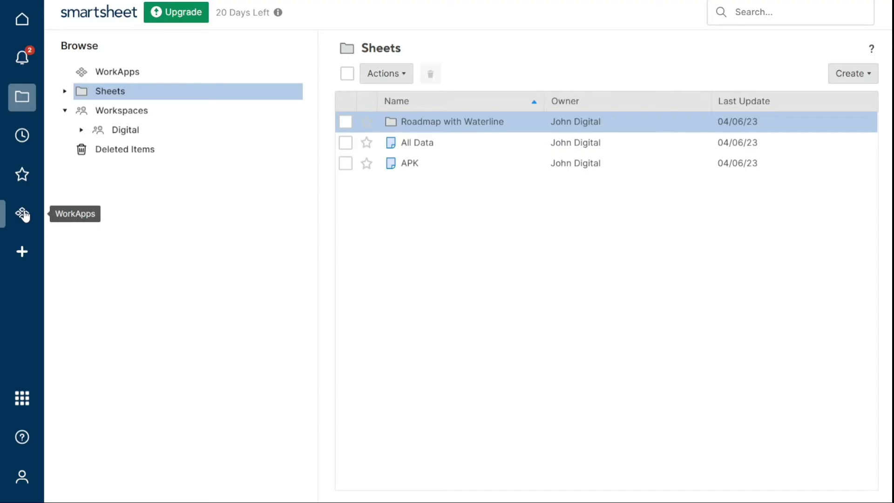
{"action": "left_click", "coordinate": [22, 254]}
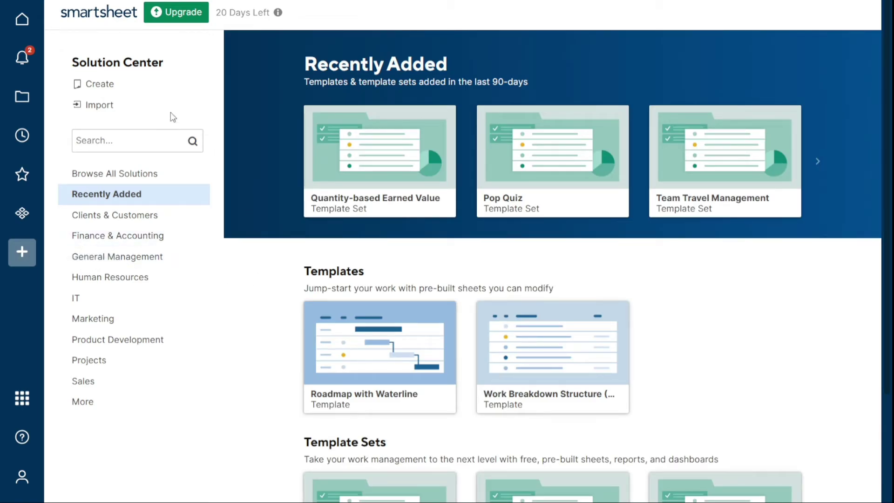
Browse the Create and Import pages, then view the General Management templates
{"action": "left_click", "coordinate": [107, 89]}
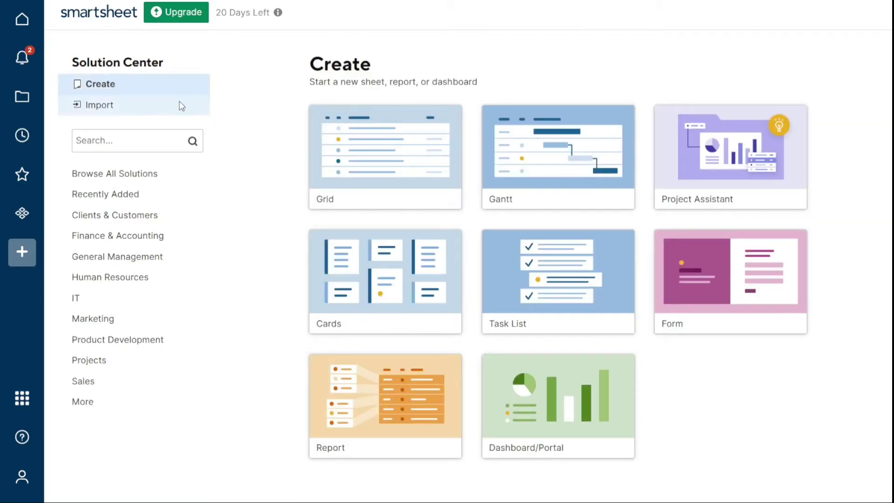
{"action": "left_click", "coordinate": [163, 105]}
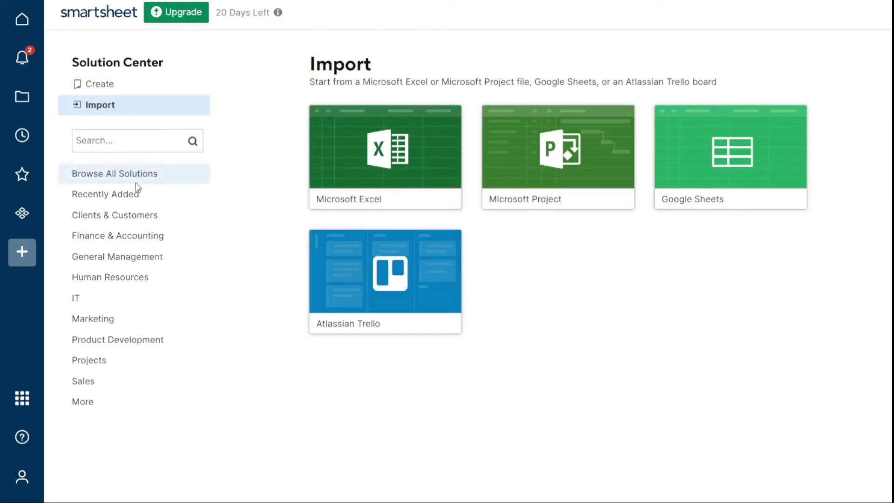
{"action": "left_click", "coordinate": [135, 257]}
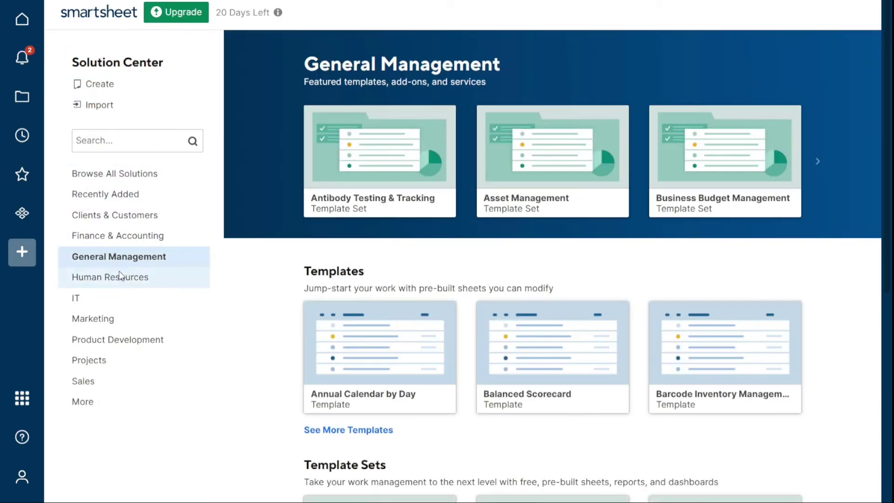
View Human Resources templates, check the Business sheet's view types from the Team column, then return to Create
{"action": "left_click", "coordinate": [123, 277]}
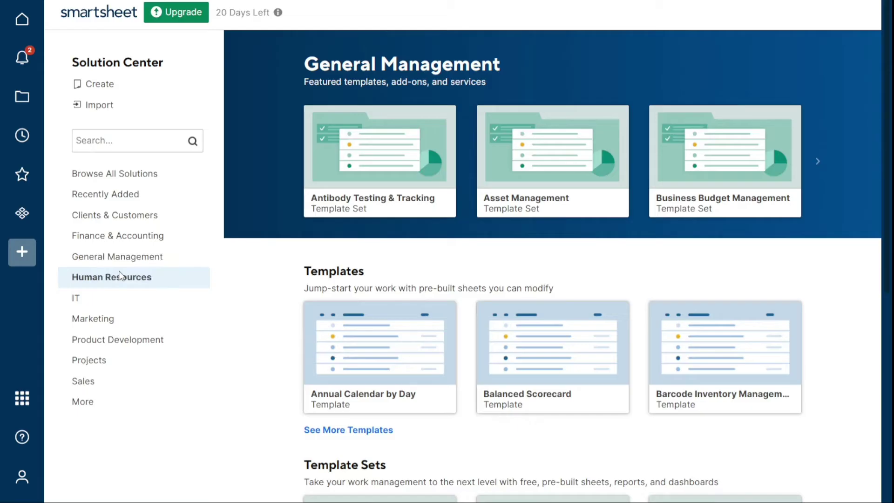
{"action": "left_click", "coordinate": [116, 88]}
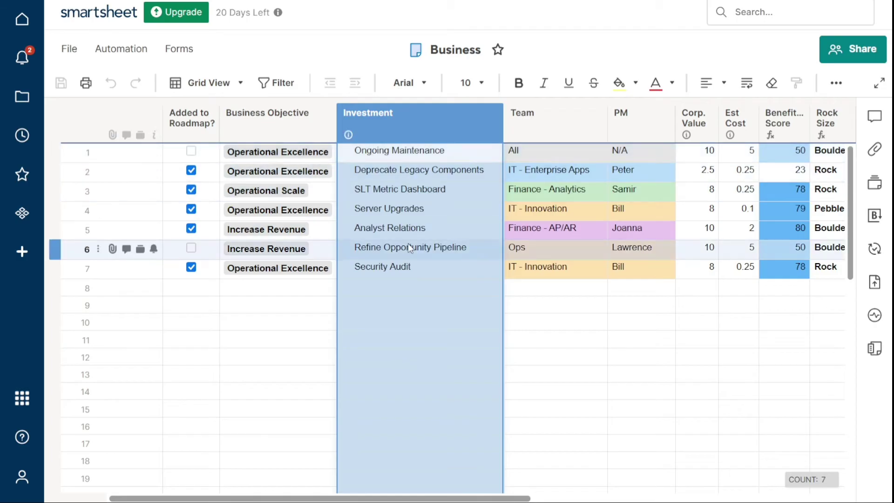
{"action": "left_click", "coordinate": [529, 129]}
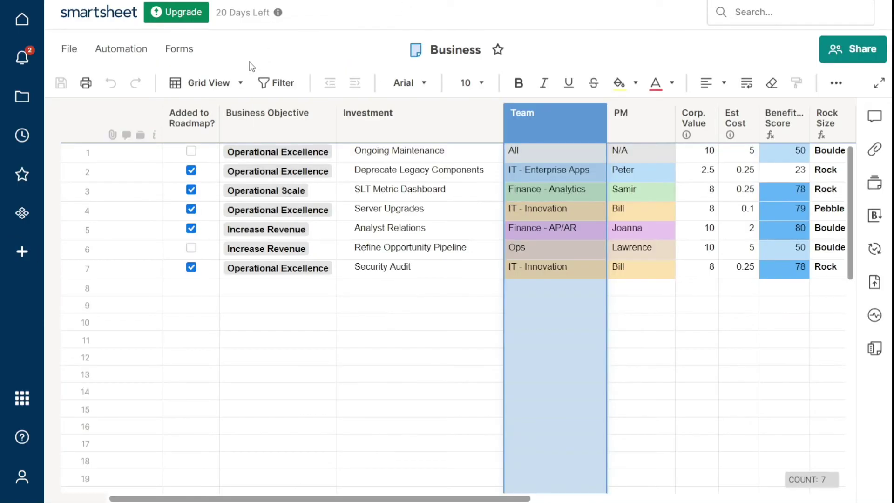
{"action": "left_click", "coordinate": [219, 90]}
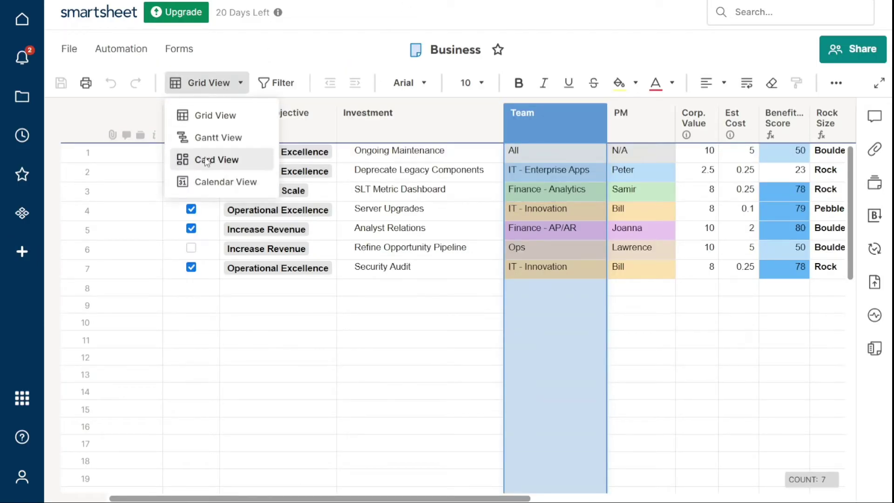
{"action": "left_click", "coordinate": [334, 41]}
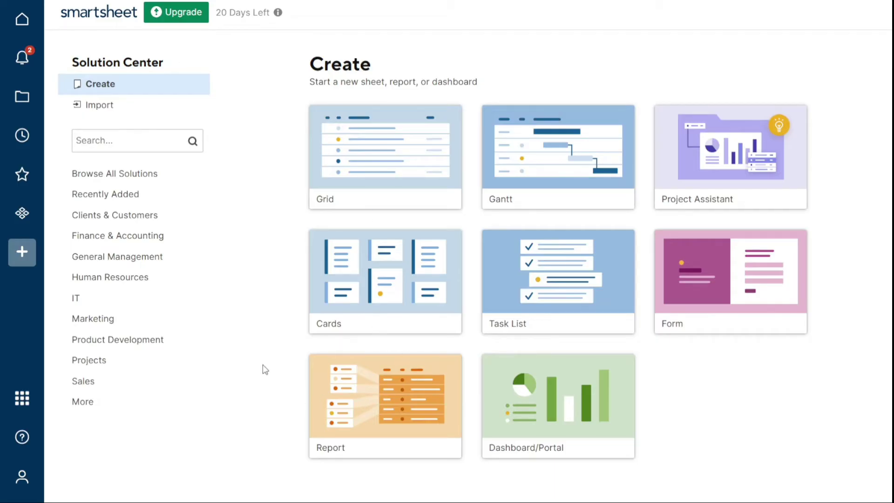
After viewing Clients & Customers templates, create a blank Grid sheet named 'New Sheet'
{"action": "left_click", "coordinate": [151, 219]}
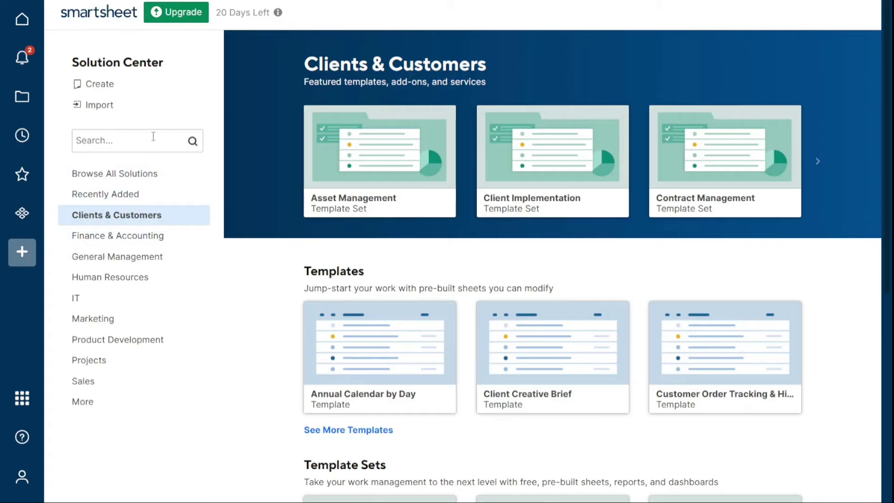
{"action": "left_click", "coordinate": [124, 85]}
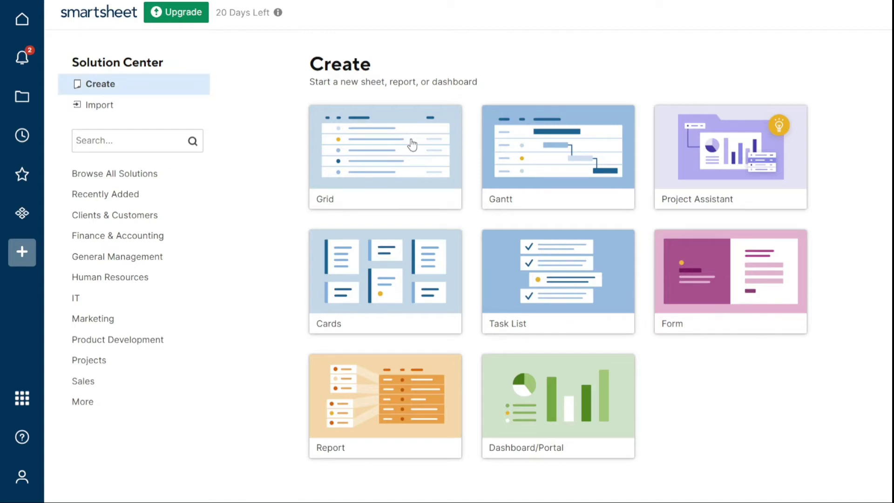
{"action": "left_click", "coordinate": [399, 153]}
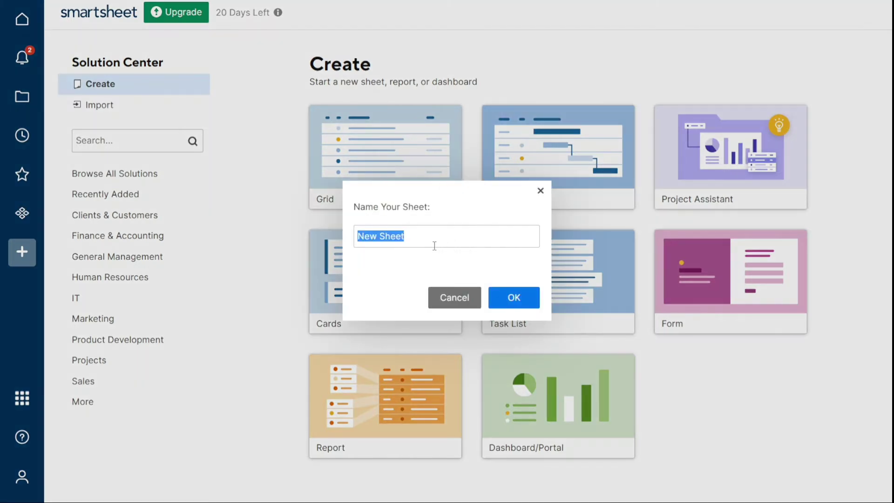
{"action": "left_click", "coordinate": [521, 292]}
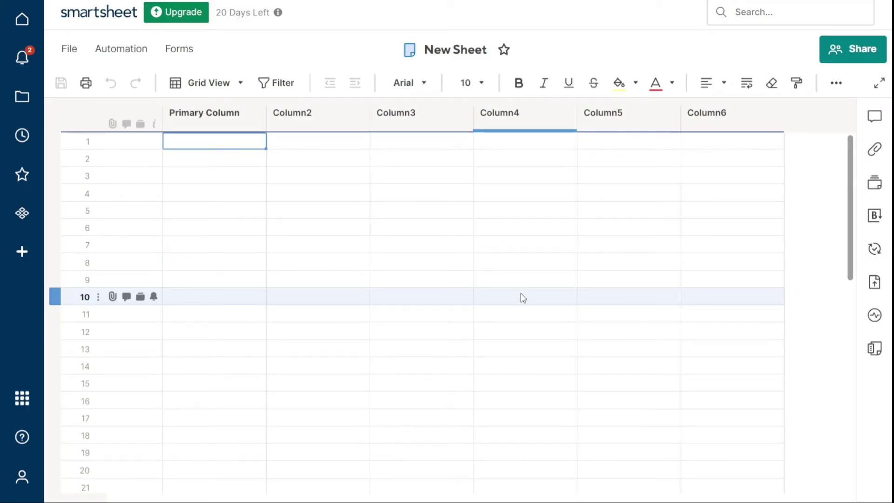
Open Column2's properties in New Sheet and close them unchanged
{"action": "left_click", "coordinate": [296, 113]}
{"action": "double_click", "coordinate": [349, 117]}
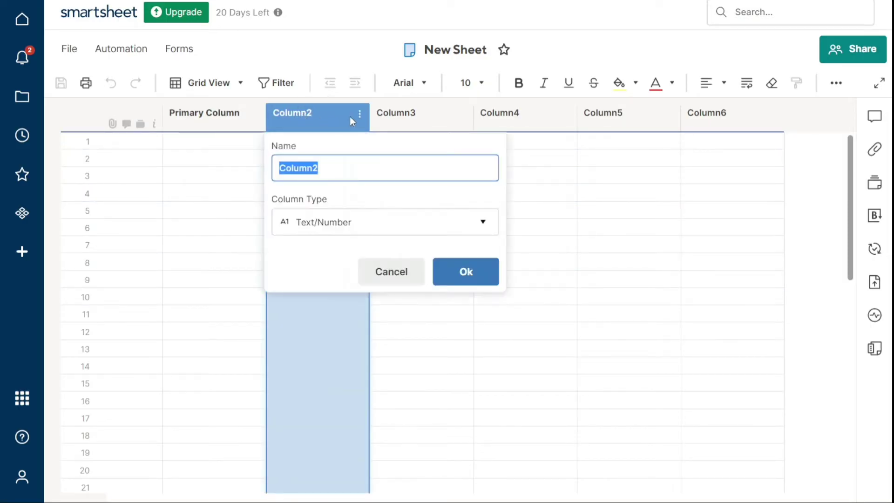
{"action": "left_click", "coordinate": [568, 167]}
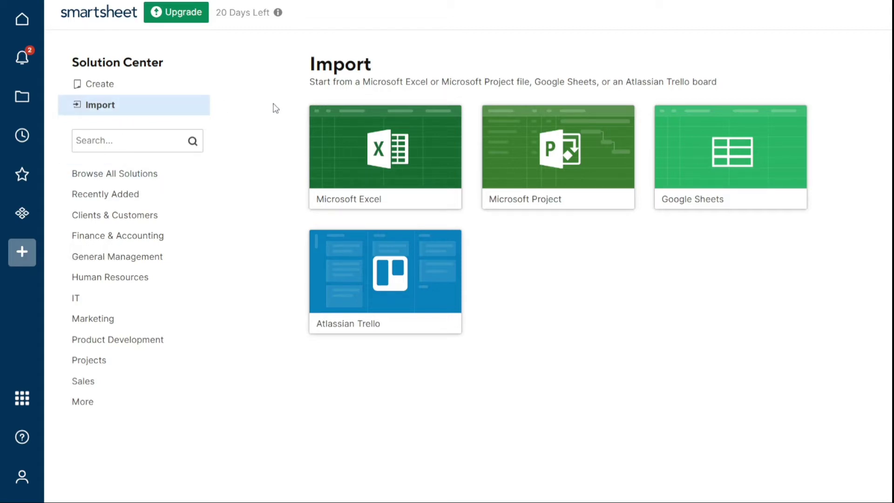
Import industry.csv through the Microsoft Excel importer as the 'industry' sheet
{"action": "left_click", "coordinate": [403, 147]}
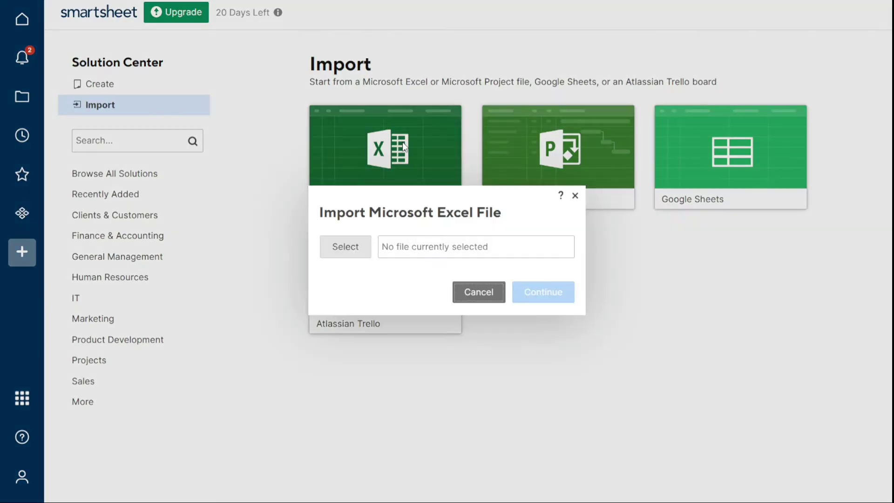
{"action": "left_click", "coordinate": [356, 248]}
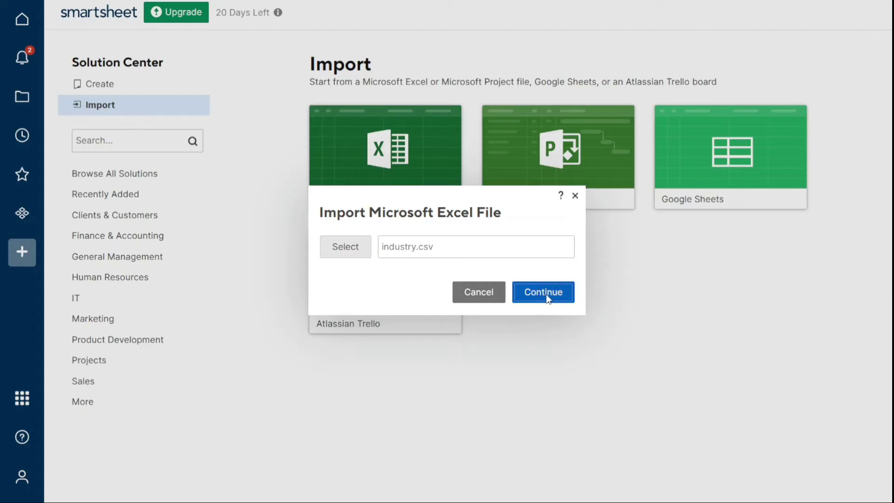
{"action": "left_click", "coordinate": [545, 297]}
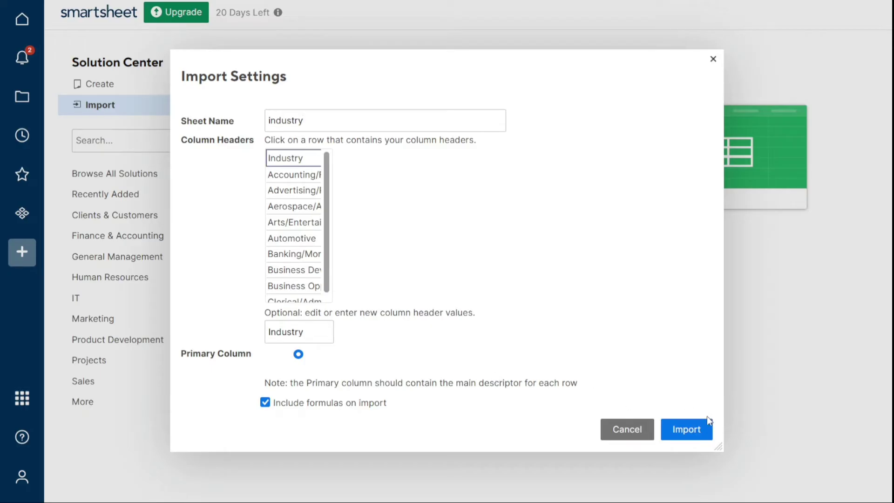
{"action": "left_click", "coordinate": [685, 437]}
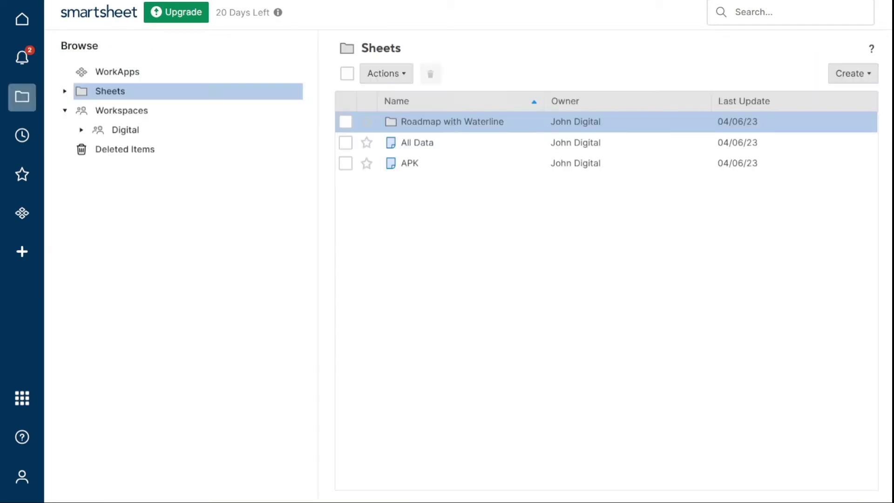
In the Solution Center, show all solutions and filter to General Management templates
{"action": "left_click", "coordinate": [24, 255]}
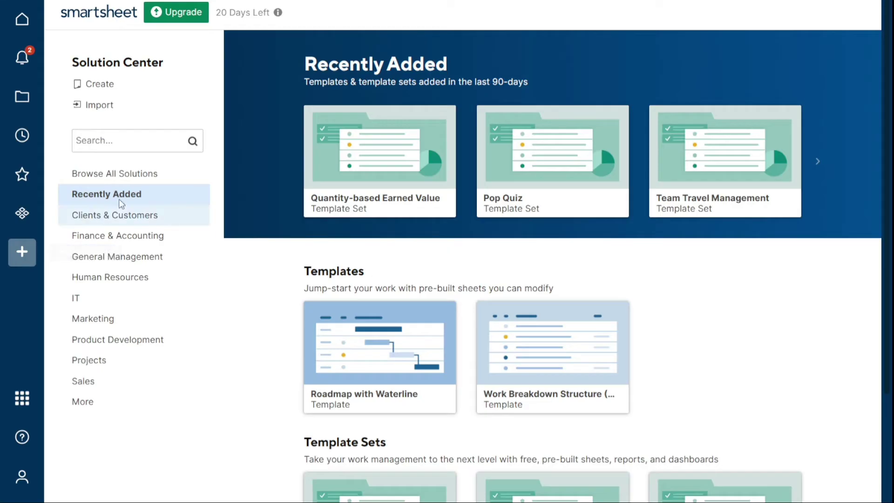
{"action": "left_click", "coordinate": [159, 173]}
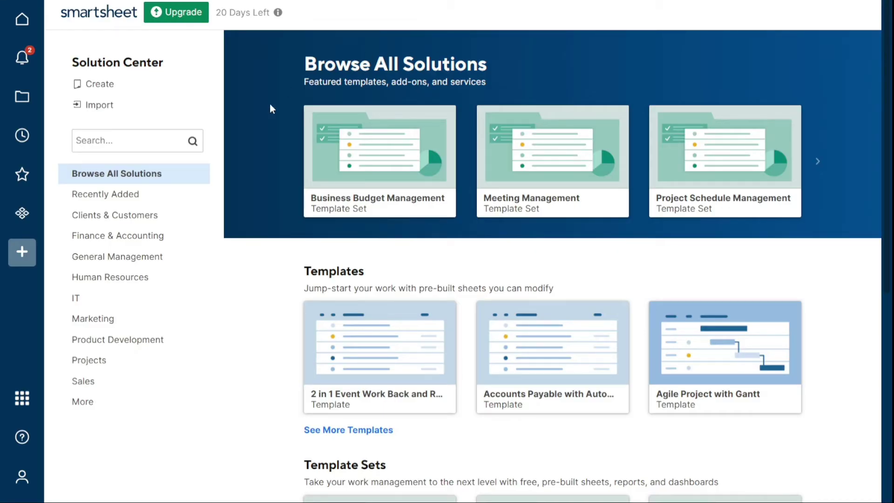
{"action": "left_click", "coordinate": [133, 263]}
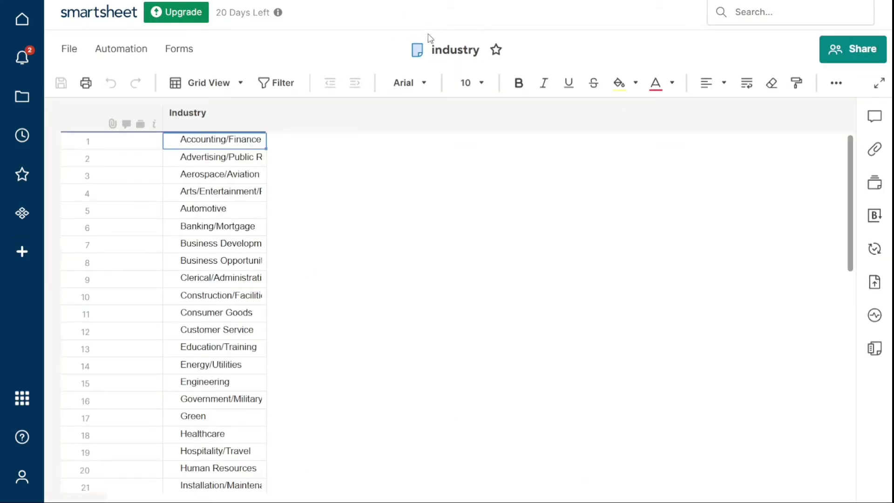
Cancel renaming the industry sheet and go back to the Business roadmap sheet
{"action": "left_click", "coordinate": [455, 50]}
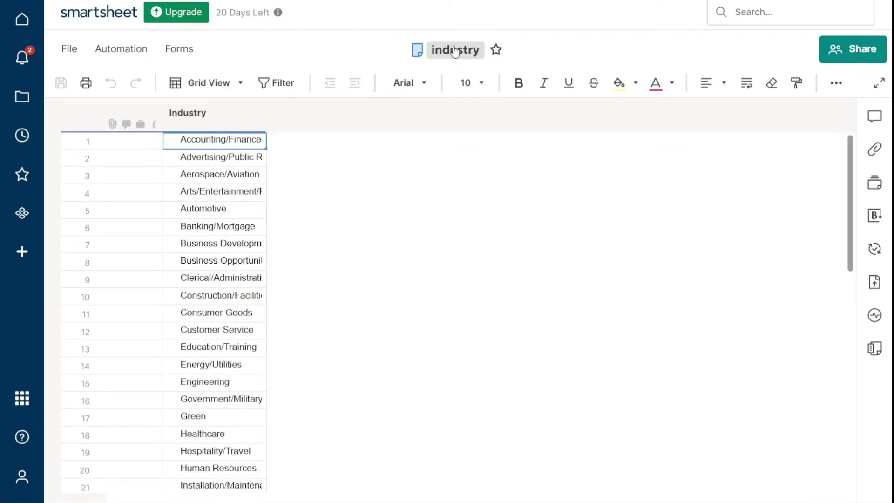
{"action": "left_click", "coordinate": [542, 37]}
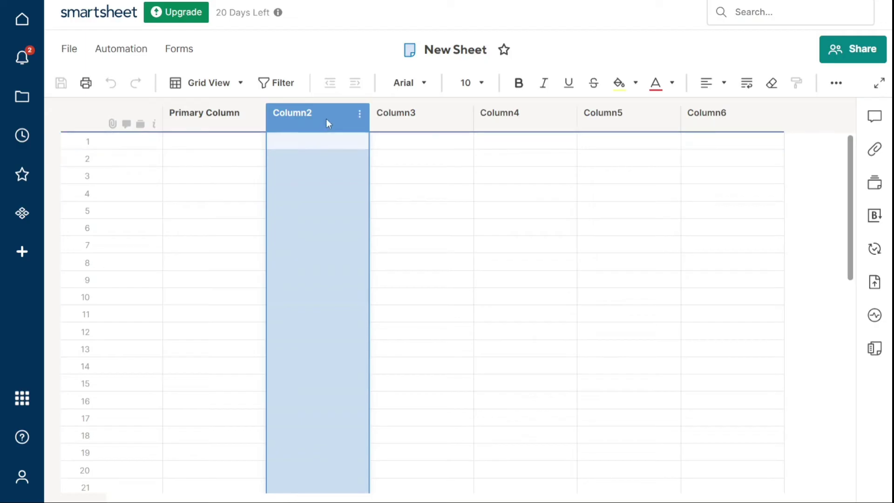
{"action": "mouse_move", "coordinate": [327, 123]}
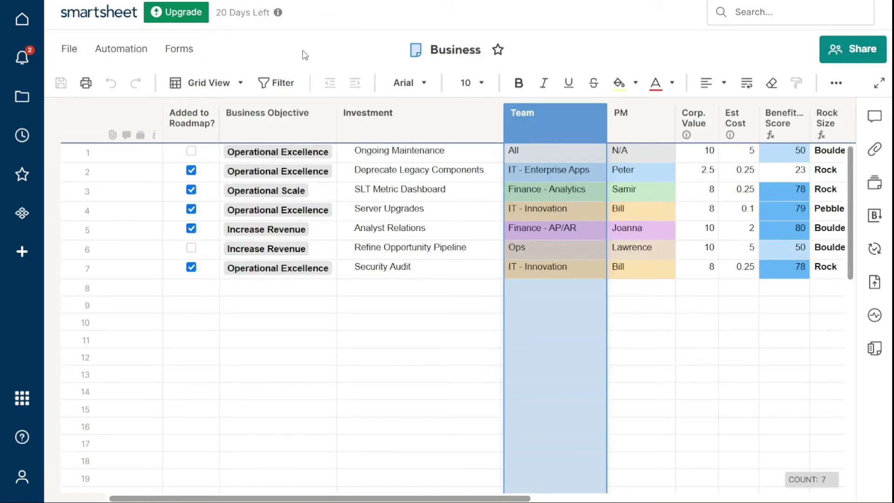
Save the Business sheet as template 'Template of Business' and view the Roadmap with Waterline folder
{"action": "left_click", "coordinate": [70, 50]}
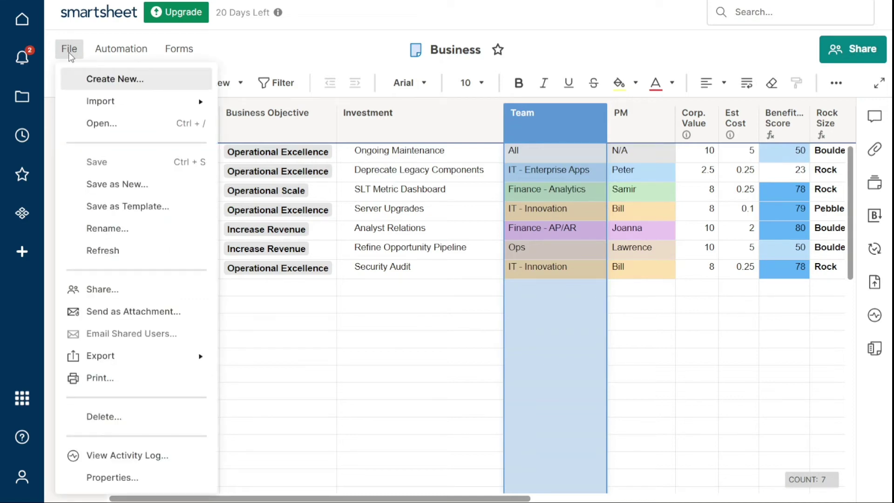
{"action": "left_click", "coordinate": [161, 203]}
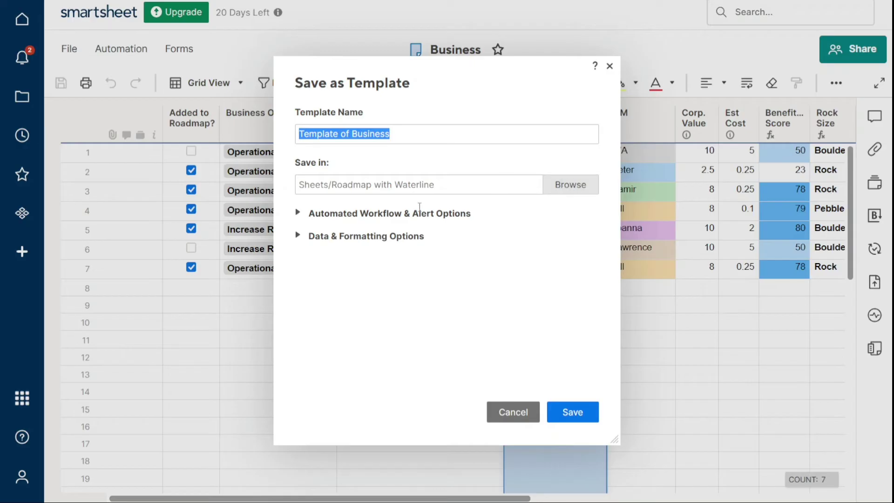
{"action": "left_click", "coordinate": [388, 217]}
{"action": "left_click", "coordinate": [352, 310]}
{"action": "left_click", "coordinate": [360, 222]}
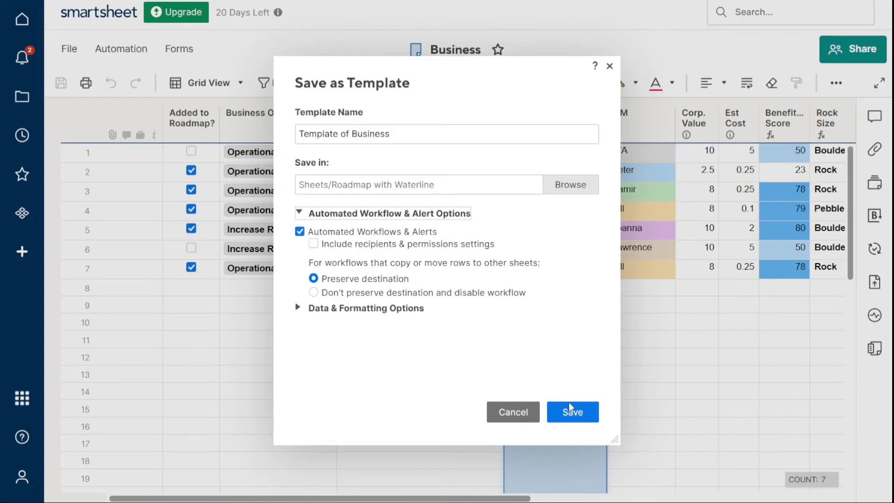
{"action": "left_click", "coordinate": [577, 413]}
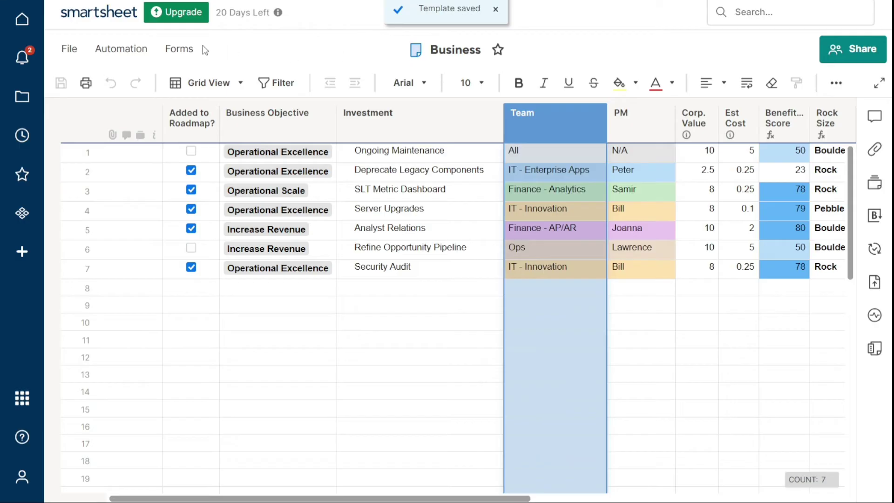
{"action": "left_click", "coordinate": [22, 99]}
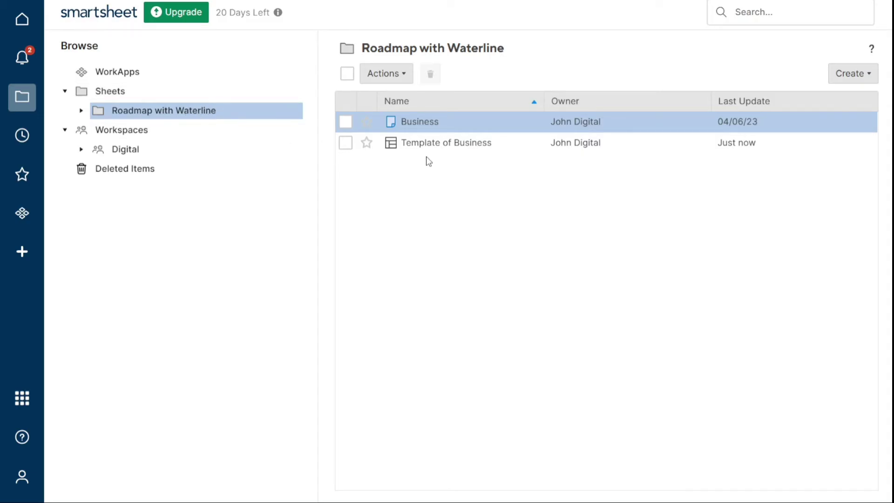
Use the Template of Business template to create a new sheet of the same name
{"action": "left_click", "coordinate": [441, 149]}
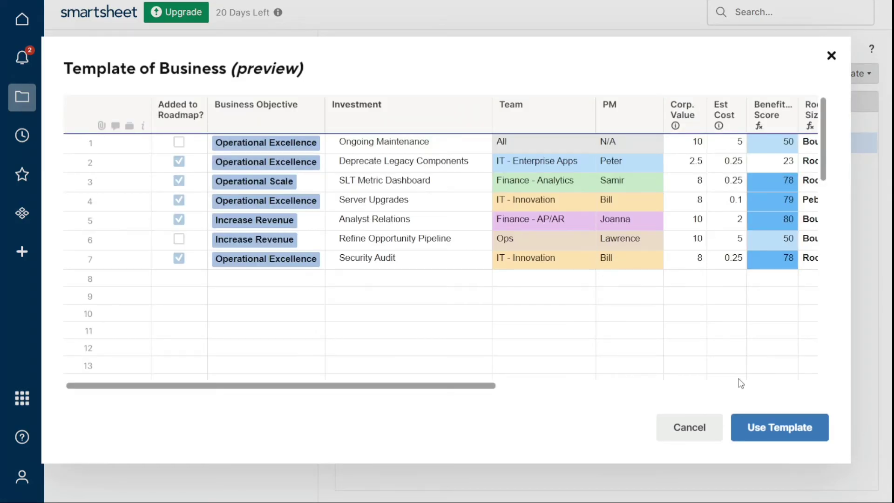
{"action": "left_click", "coordinate": [787, 431]}
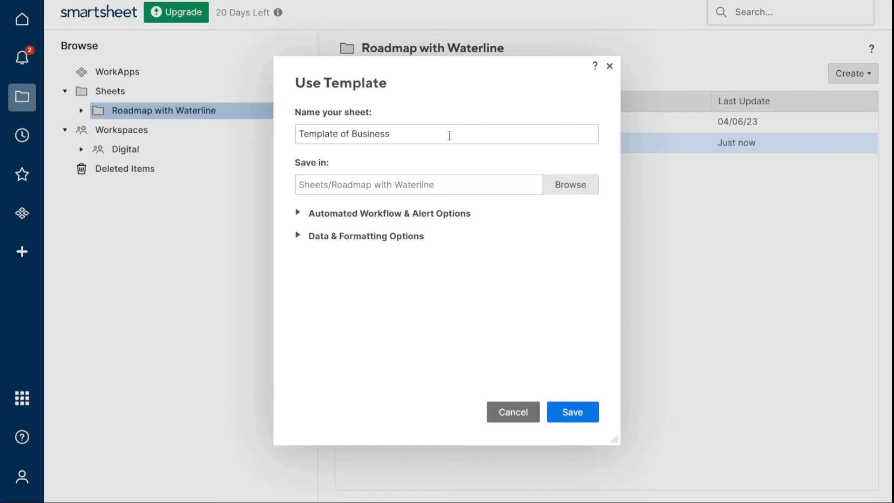
{"action": "left_click", "coordinate": [582, 412]}
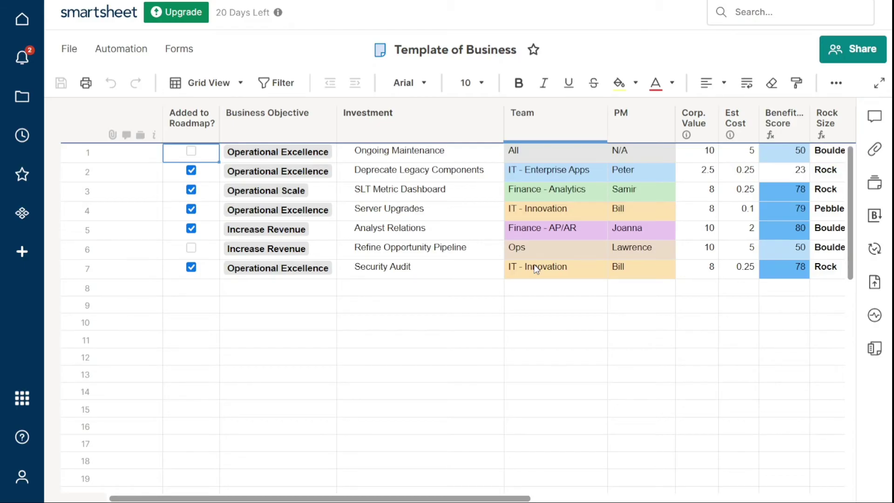
Remove the stray 'rer' text entered in row 8
{"action": "left_click", "coordinate": [404, 289]}
{"action": "type", "text": "rer"}
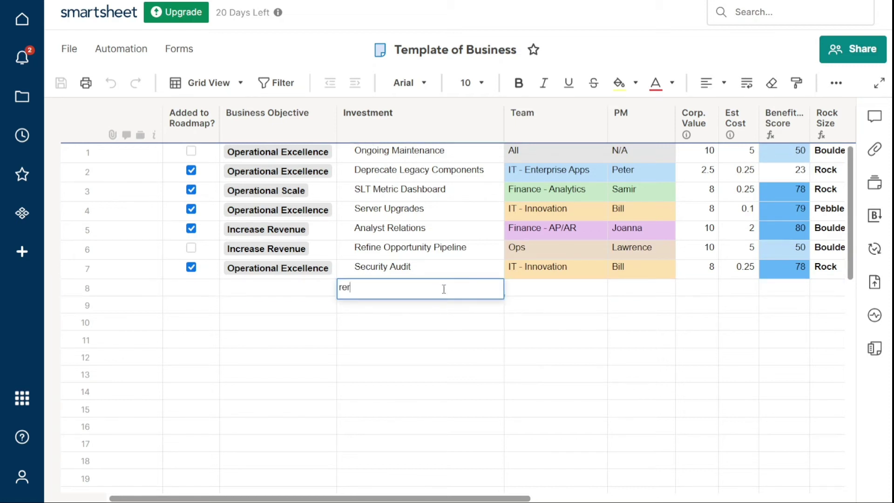
{"action": "double_click", "coordinate": [474, 291]}
{"action": "key", "text": "BackSpace"}
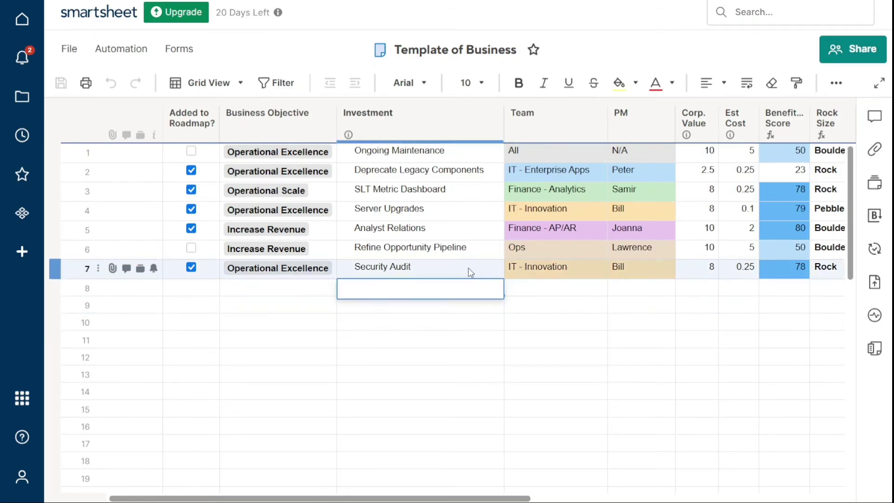
Clear Security Audit in row 7 and the Investment entries in rows 5 and 6
{"action": "left_click", "coordinate": [434, 268]}
{"action": "key", "text": "Delete"}
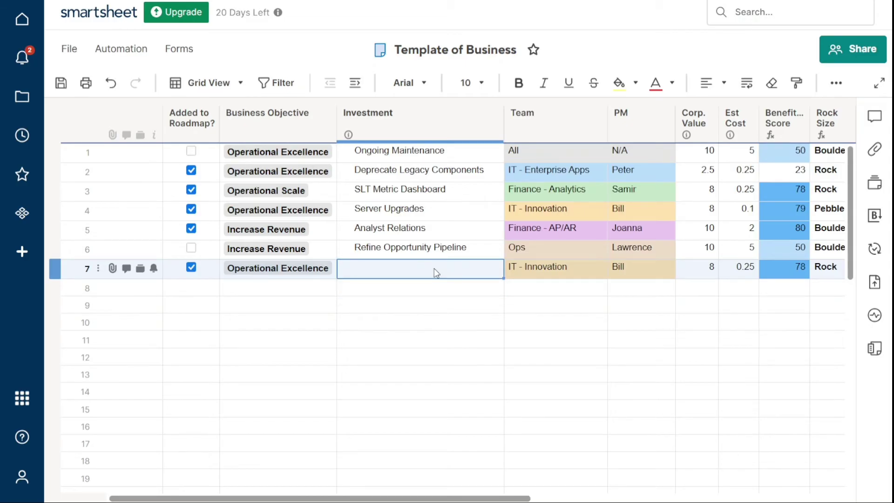
{"action": "left_click", "coordinate": [424, 253]}
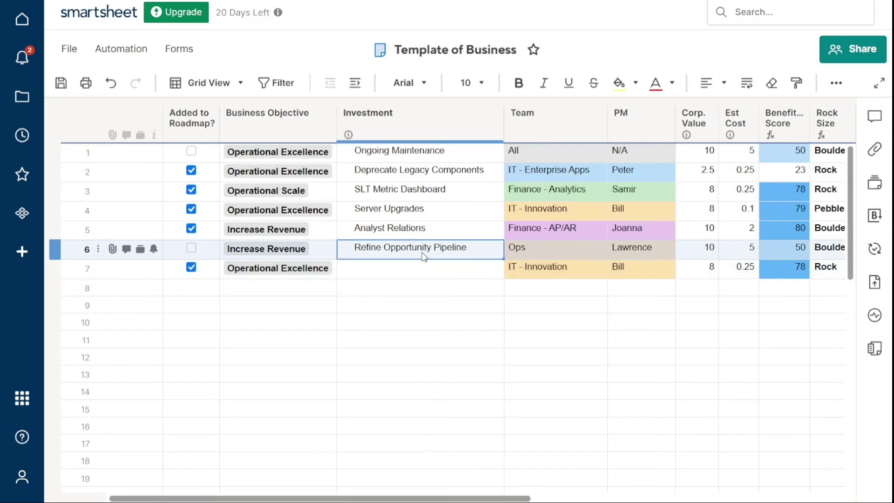
{"action": "left_click", "coordinate": [418, 232], "text": "shift"}
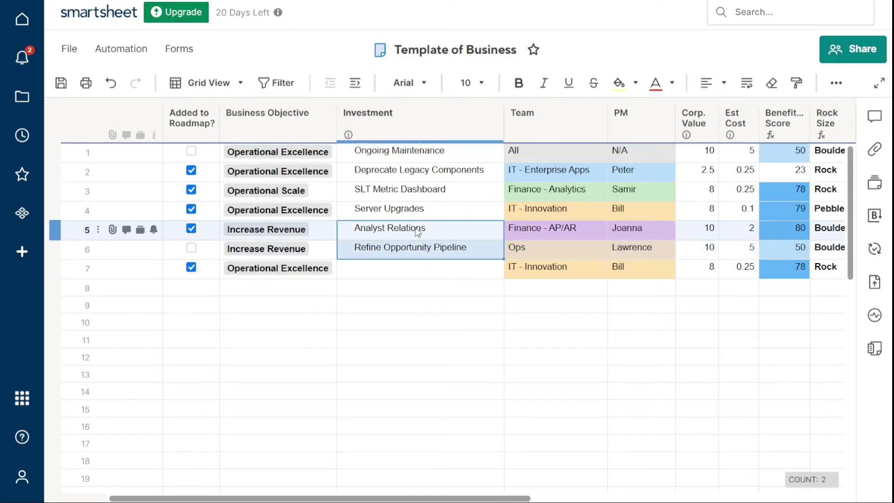
{"action": "key", "text": "Delete"}
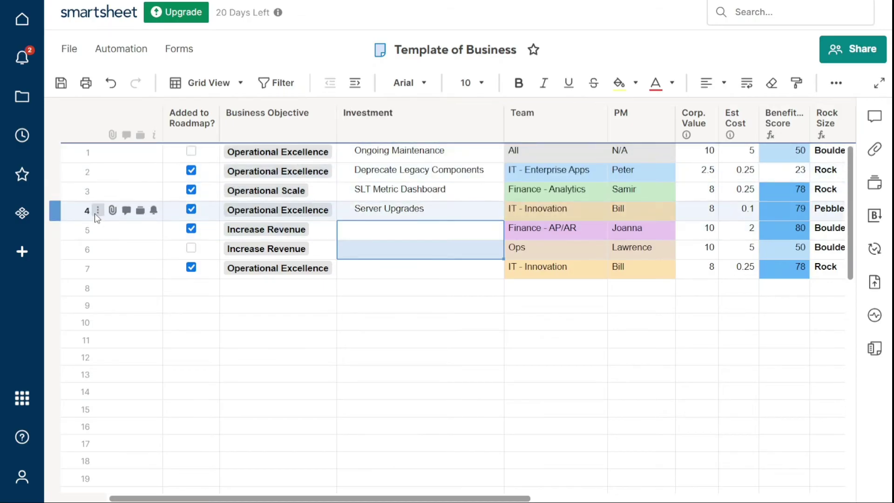
Clear every value in row 7, then empty the whole Investment column
{"action": "left_click", "coordinate": [87, 211]}
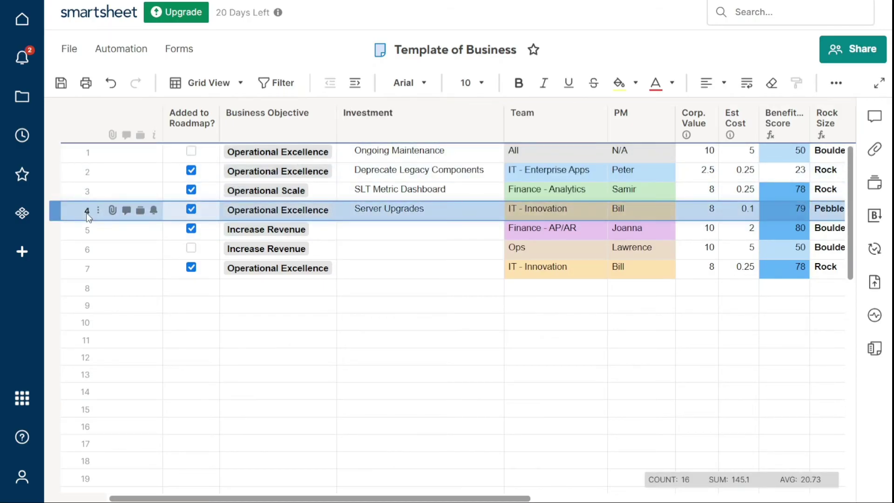
{"action": "left_click", "coordinate": [88, 269]}
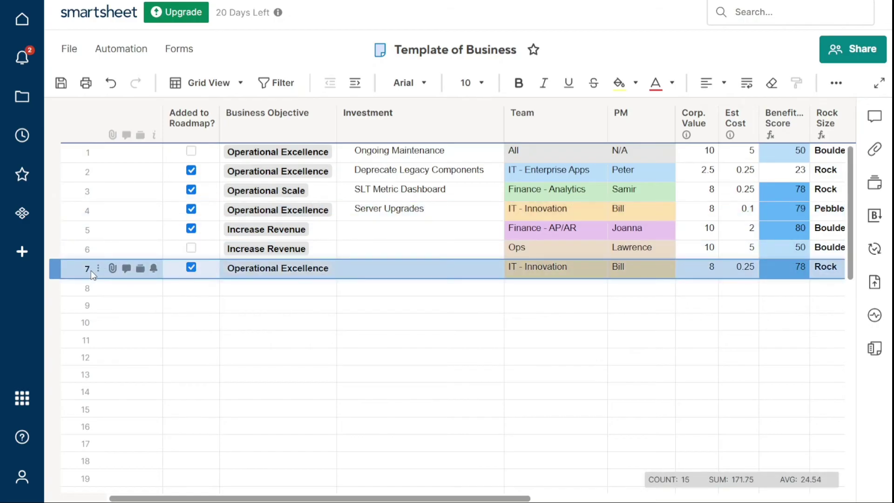
{"action": "key", "text": "Delete"}
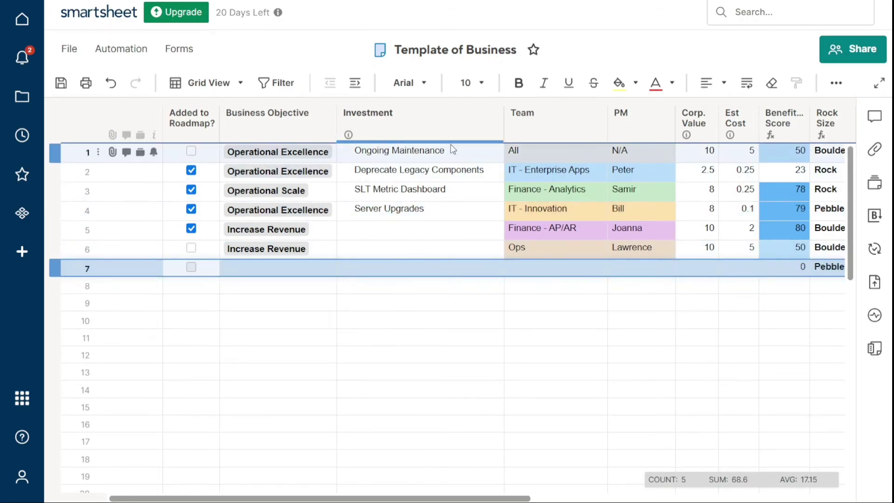
{"action": "left_click", "coordinate": [431, 133]}
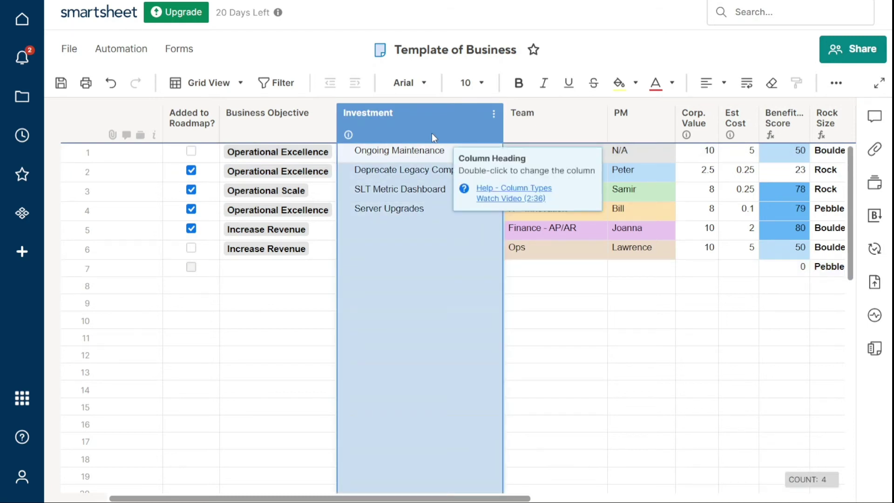
{"action": "key", "text": "Delete"}
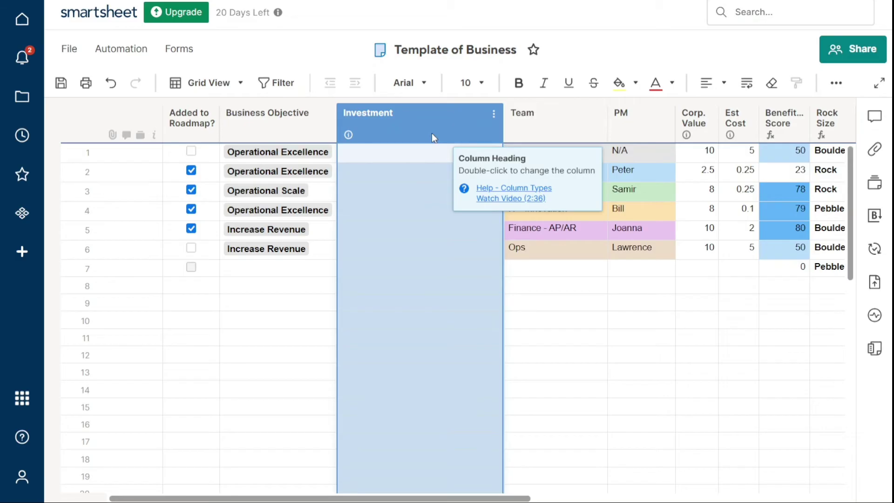
Undo the deletions to restore the Investment values and row 7's Security Audit
{"action": "left_click", "coordinate": [111, 83]}
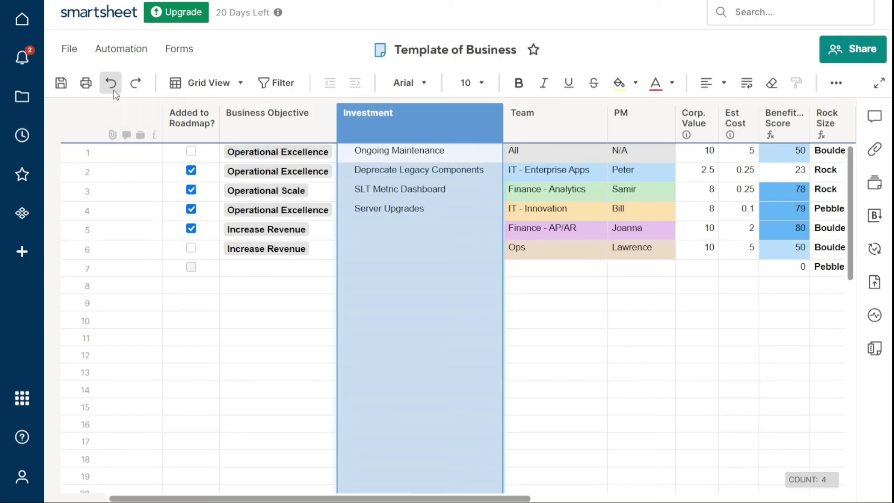
{"action": "left_click", "coordinate": [114, 91]}
{"action": "left_click", "coordinate": [115, 91]}
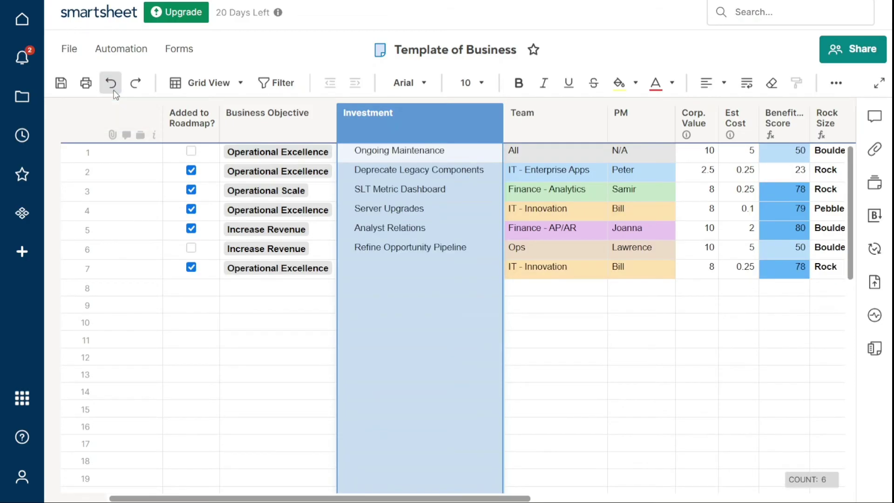
{"action": "left_click", "coordinate": [115, 91]}
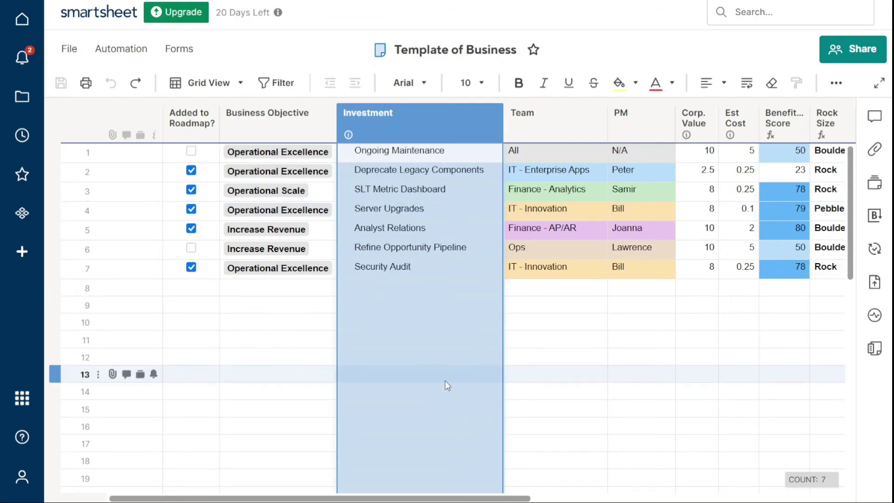
{"action": "left_click", "coordinate": [562, 289]}
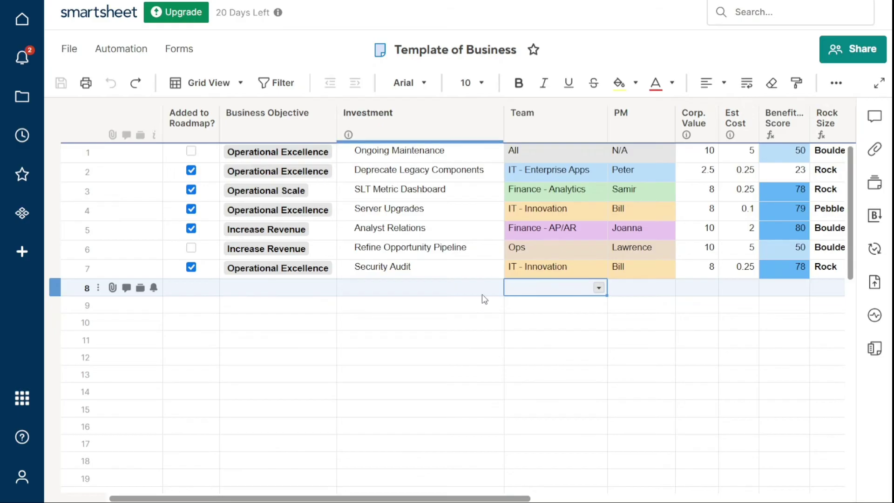
Move the Investment column after PM and drag row 7's IT - Innovation team into row 5
{"action": "left_click", "coordinate": [83, 267]}
{"action": "mouse_move", "coordinate": [82, 266]}
{"action": "left_mouse_down"}
{"action": "mouse_move", "coordinate": [80, 207]}
{"action": "mouse_move", "coordinate": [74, 272]}
{"action": "left_mouse_up"}
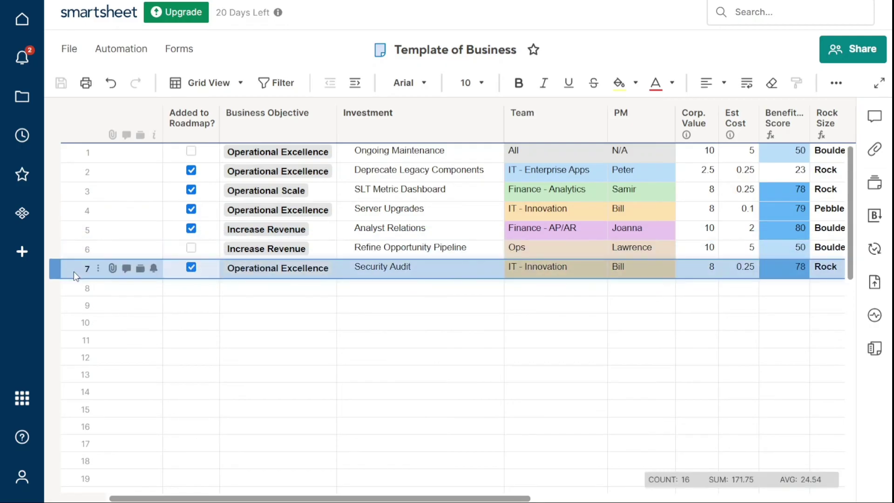
{"action": "left_click", "coordinate": [394, 118]}
{"action": "left_click_drag", "start_coordinate": [394, 118], "coordinate": [618, 110]}
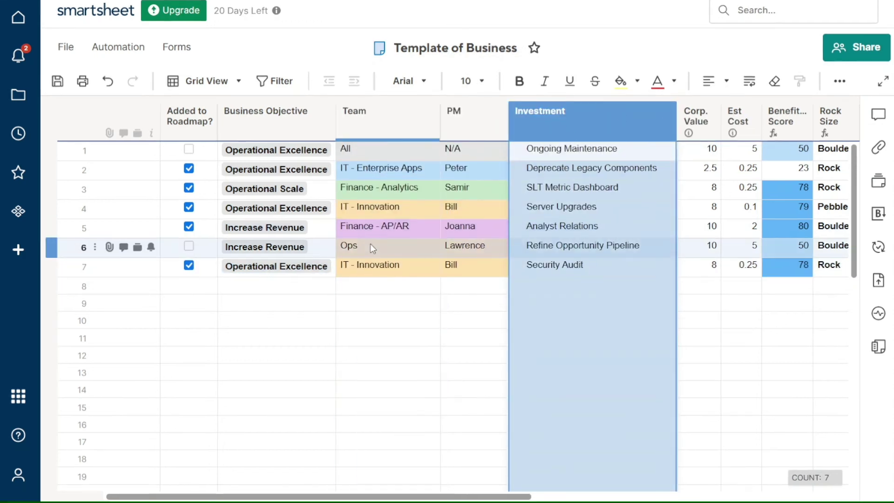
{"action": "left_click", "coordinate": [376, 265]}
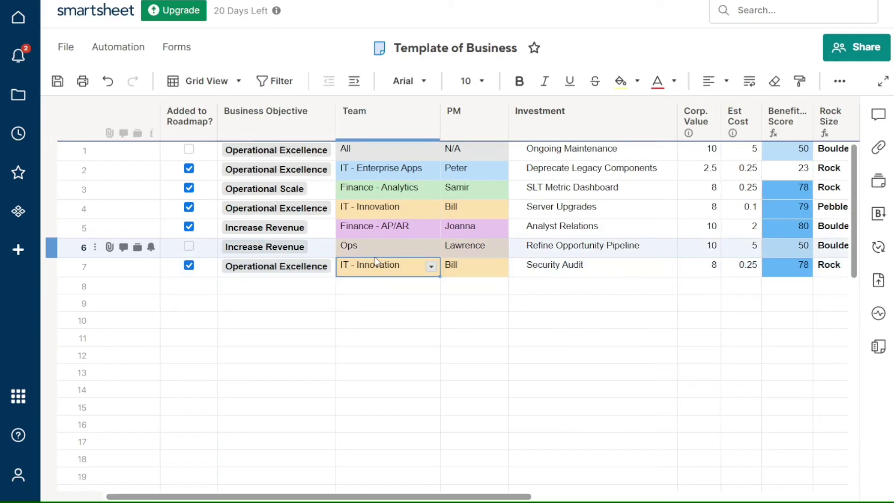
{"action": "left_click_drag", "start_coordinate": [376, 262], "coordinate": [375, 220]}
Switch the sheet to Card View, return to Grid View, and start a new filter
{"action": "left_click", "coordinate": [236, 83]}
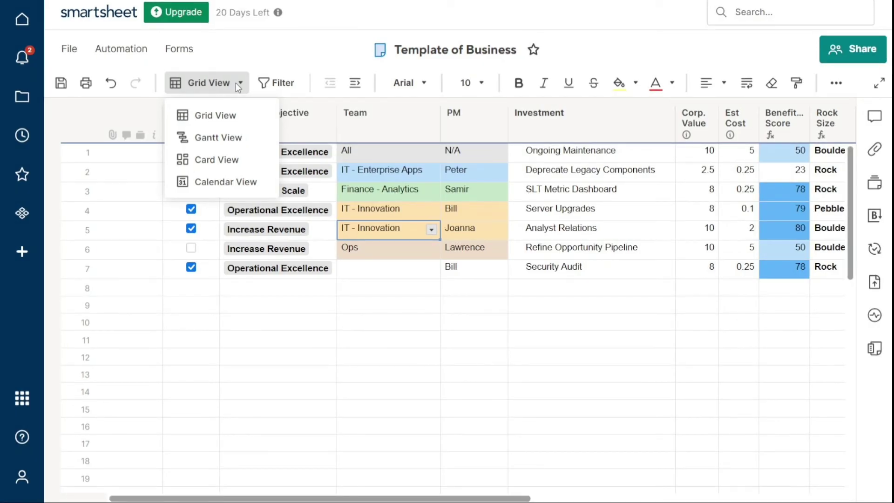
{"action": "left_click", "coordinate": [218, 157]}
{"action": "left_click", "coordinate": [210, 86]}
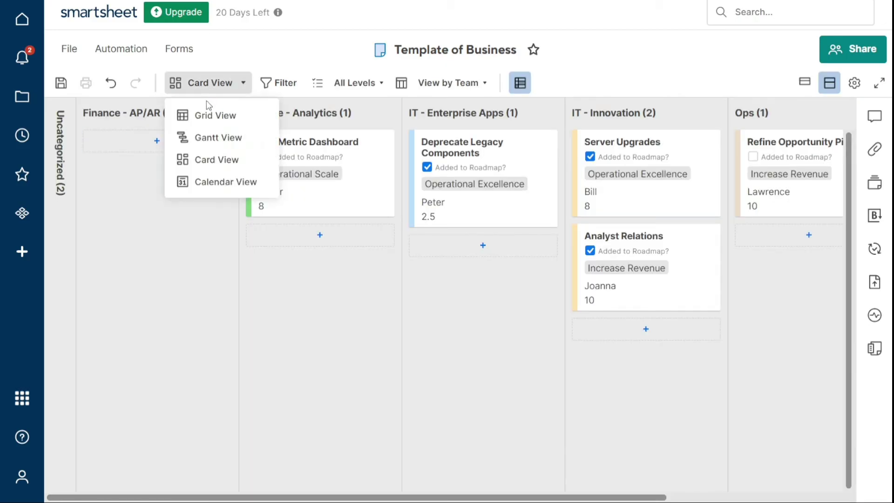
{"action": "left_click", "coordinate": [209, 114]}
{"action": "left_click", "coordinate": [280, 81]}
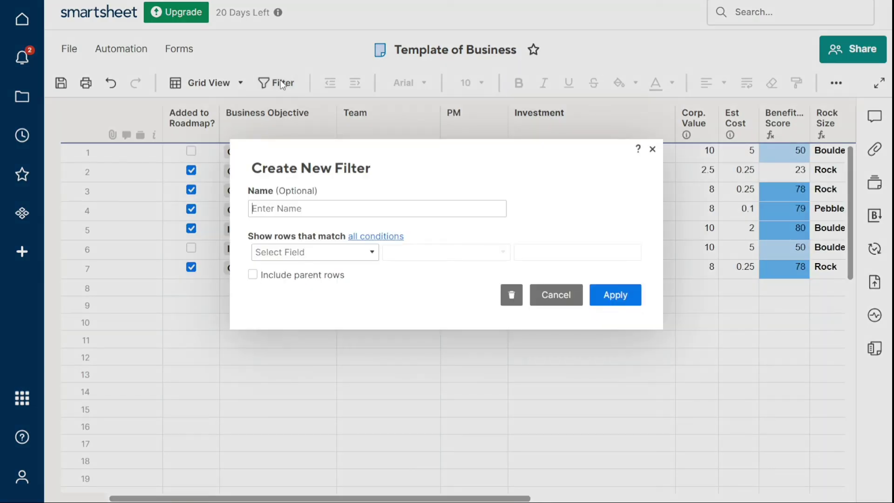
Close the Create New Filter dialog without saving a filter
{"action": "left_click", "coordinate": [652, 149]}
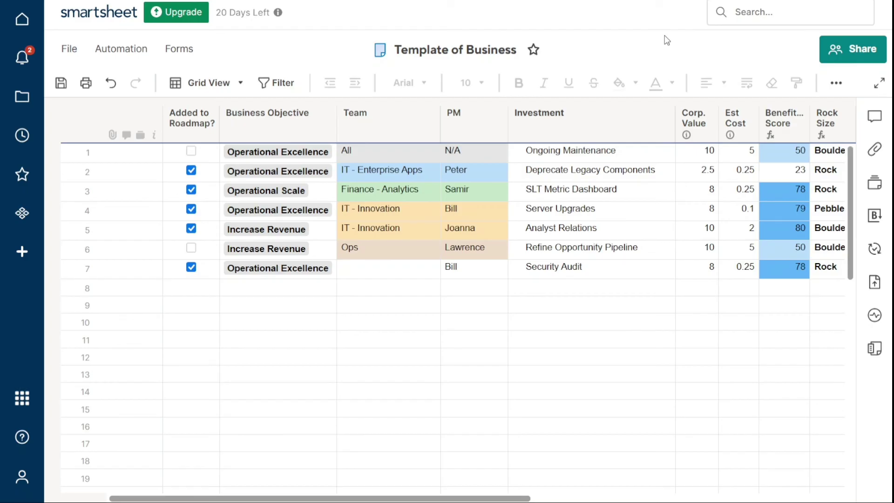
Delete 'Template of ' from the sheet title and append '1' to make it Business1
{"action": "left_click", "coordinate": [461, 49]}
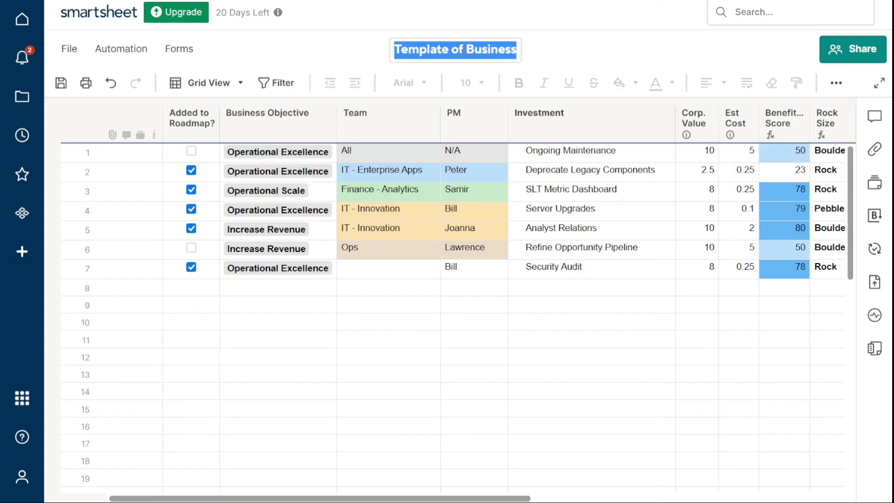
{"action": "left_click", "coordinate": [464, 49]}
{"action": "key", "text": "BackSpace"}
{"action": "key", "text": "BackSpace"}
{"action": "key", "text": "BackSpace"}
{"action": "key", "text": "BackSpace"}
{"action": "key", "text": "BackSpace"}
{"action": "key", "text": "BackSpace"}
{"action": "key", "text": "BackSpace"}
{"action": "key", "text": "BackSpace"}
{"action": "key", "text": "BackSpace"}
{"action": "key", "text": "BackSpace"}
{"action": "key", "text": "BackSpace"}
{"action": "key", "text": "BackSpace"}
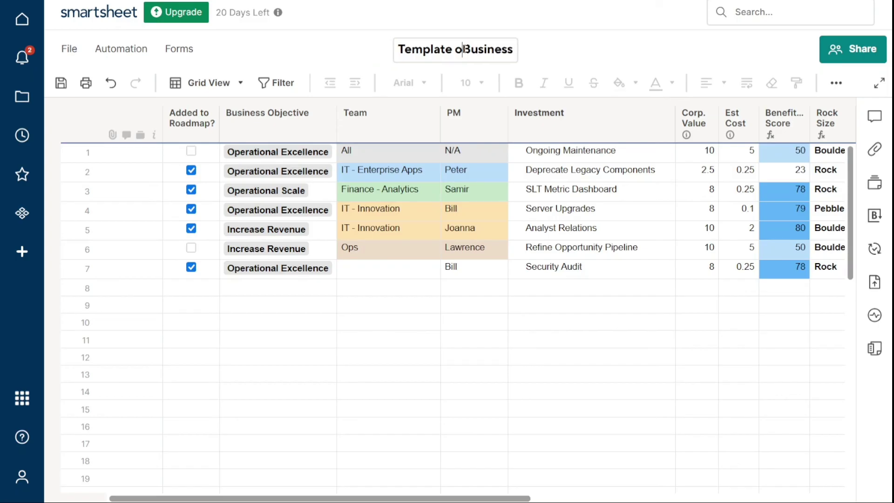
{"action": "left_click", "coordinate": [482, 49]}
{"action": "type", "text": "1"}
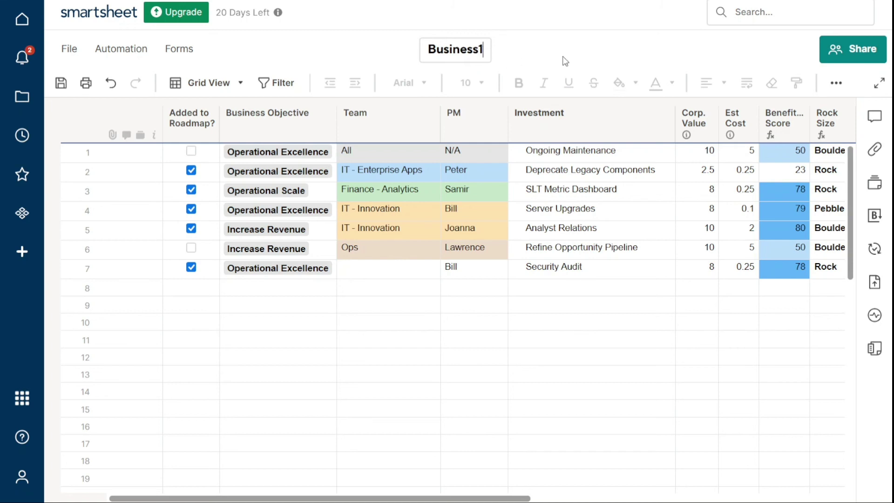
{"action": "left_click", "coordinate": [599, 51]}
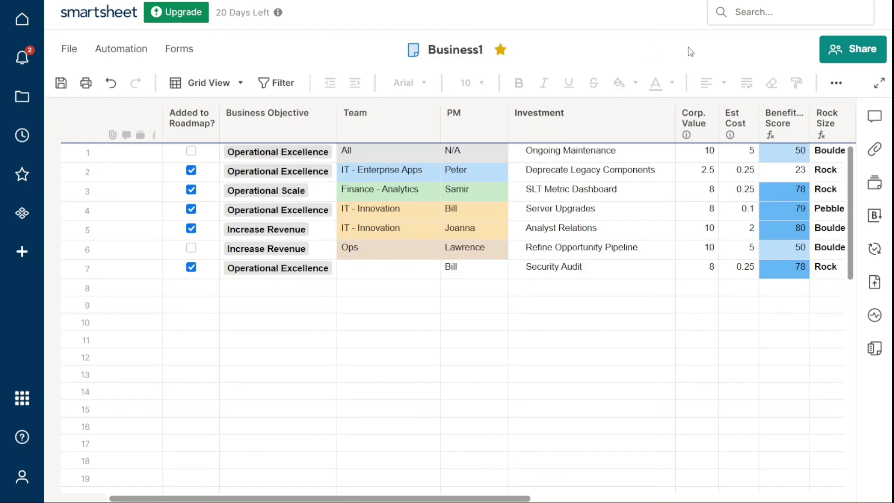
{"action": "left_click", "coordinate": [855, 57]}
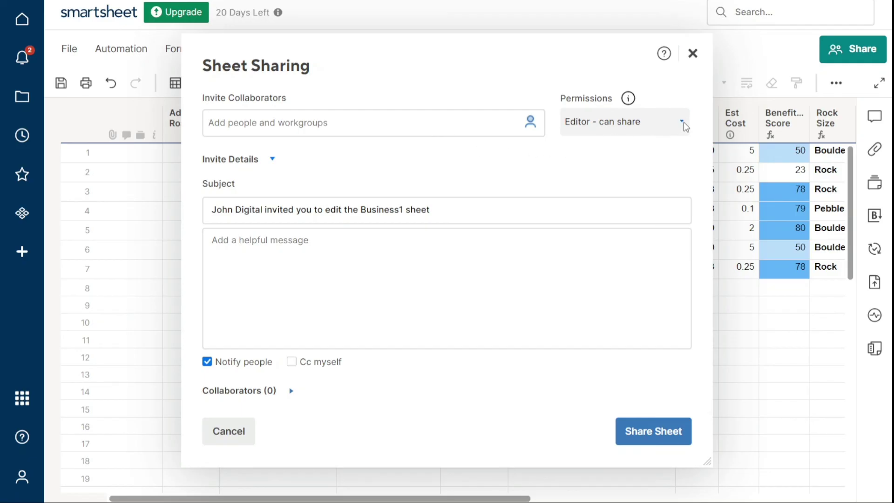
{"action": "left_click", "coordinate": [685, 125]}
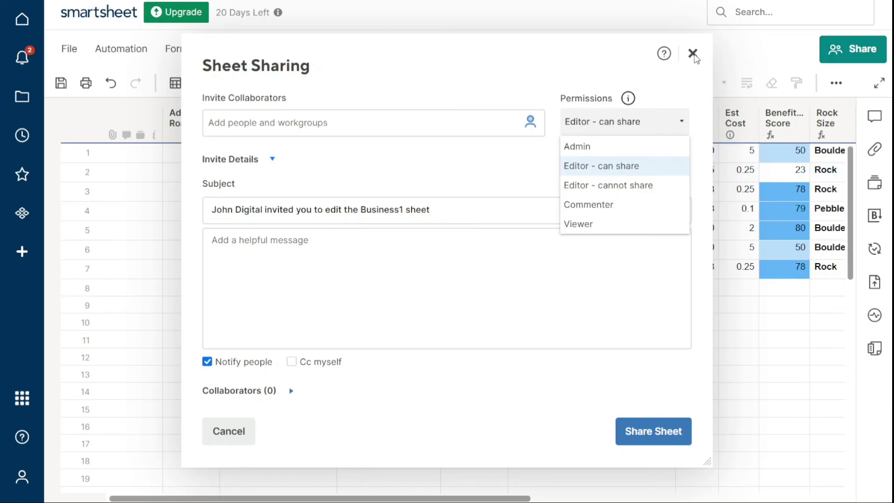
{"action": "left_click", "coordinate": [693, 54]}
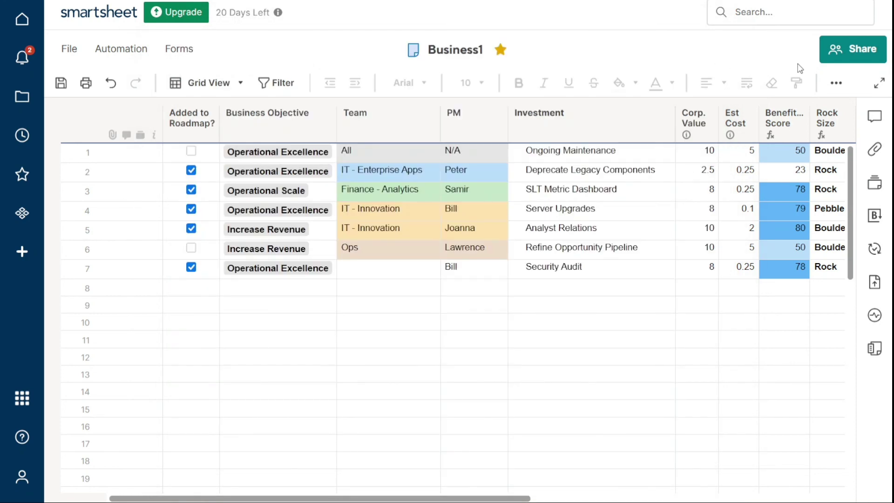
Open Conversations then Attachments, and discard a new reminder for row 6
{"action": "left_click", "coordinate": [874, 117]}
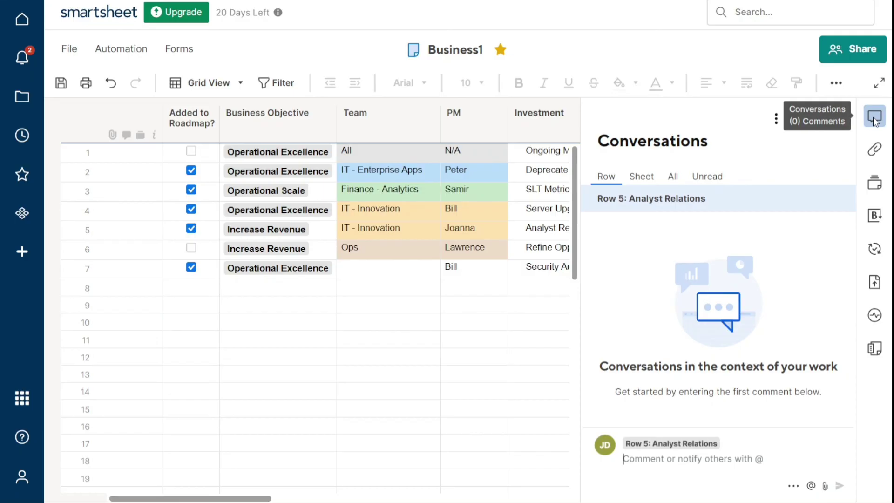
{"action": "left_click", "coordinate": [875, 150]}
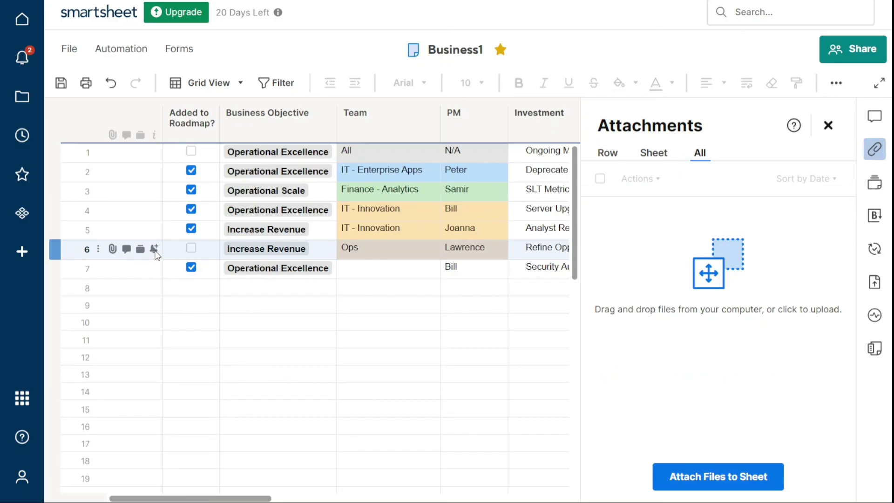
{"action": "left_click", "coordinate": [154, 249]}
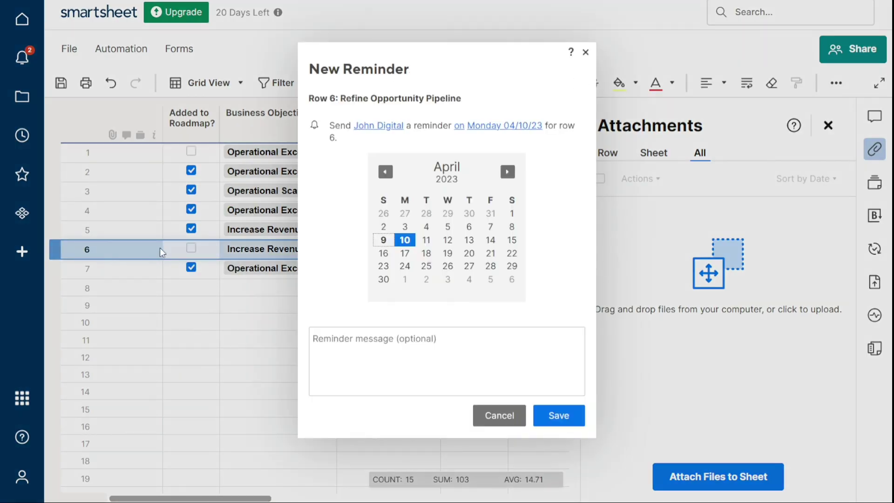
{"action": "left_click", "coordinate": [585, 53]}
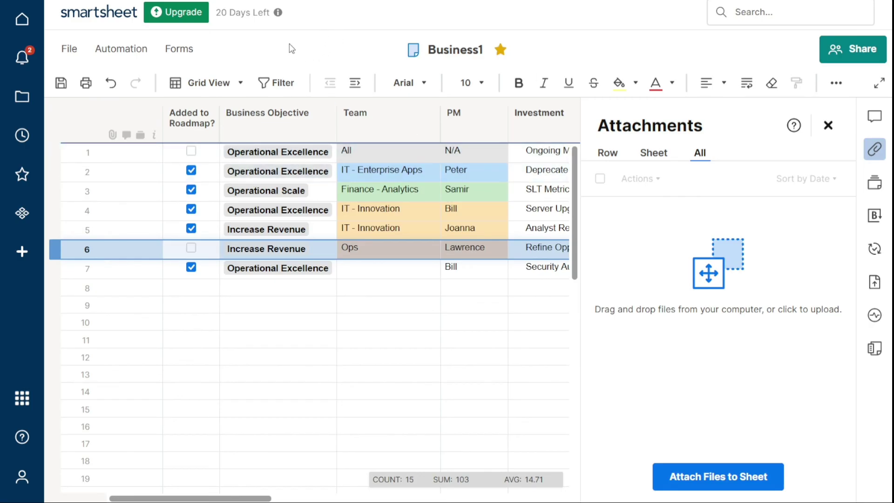
Delete the Business1 sheet from the File menu and confirm the deletion
{"action": "left_click", "coordinate": [75, 54]}
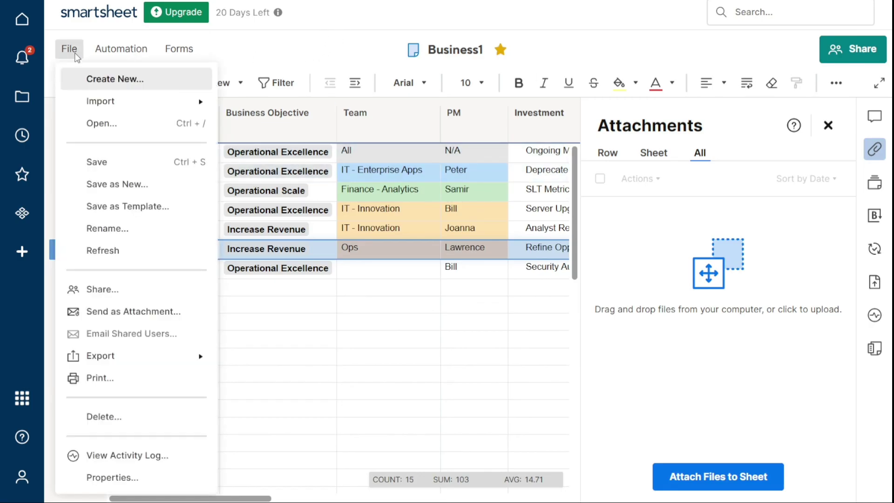
{"action": "left_click", "coordinate": [114, 417]}
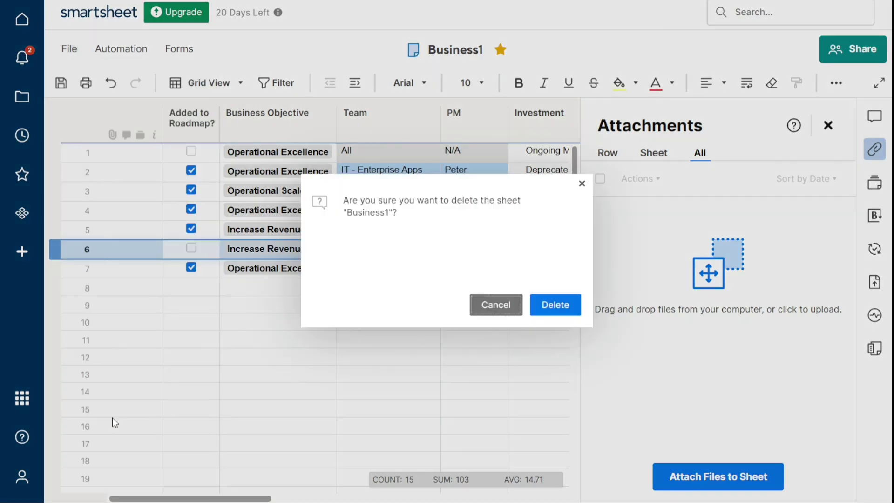
{"action": "left_click", "coordinate": [551, 307]}
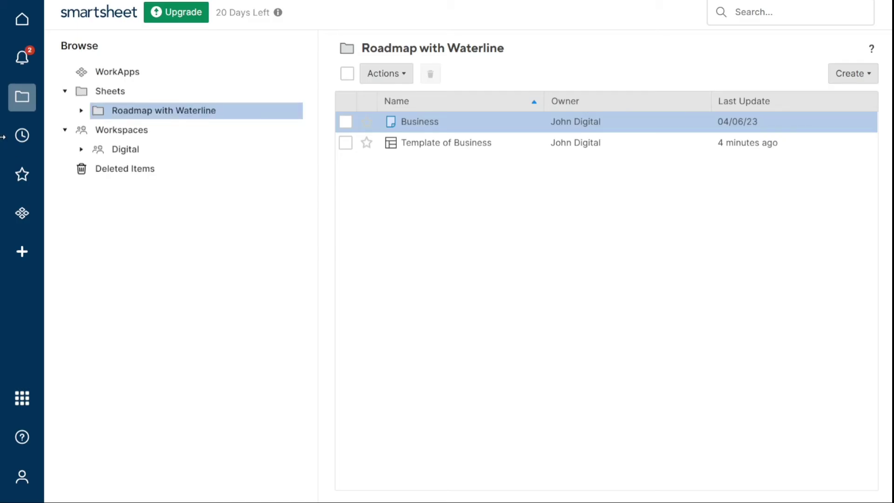
Open Deleted Items in the Browse tree to see Business1 listed as deleted just now
{"action": "left_click", "coordinate": [168, 176]}
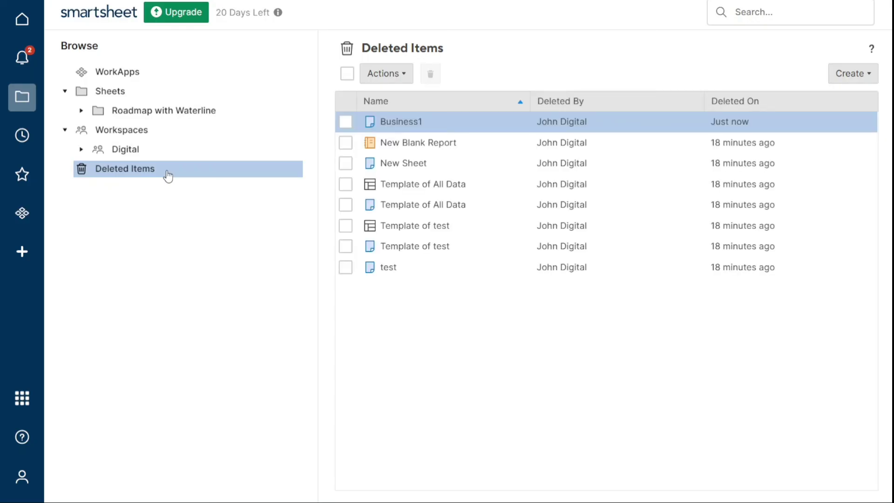